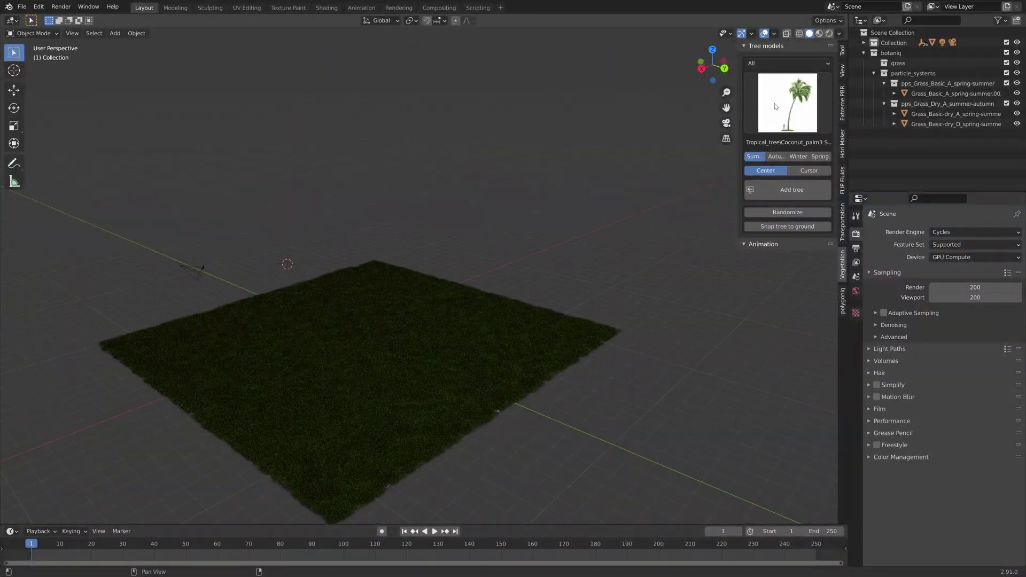
Add the Summer variant of the Coconut_palm1 tree from the tree library at the scene center.
click(777, 105)
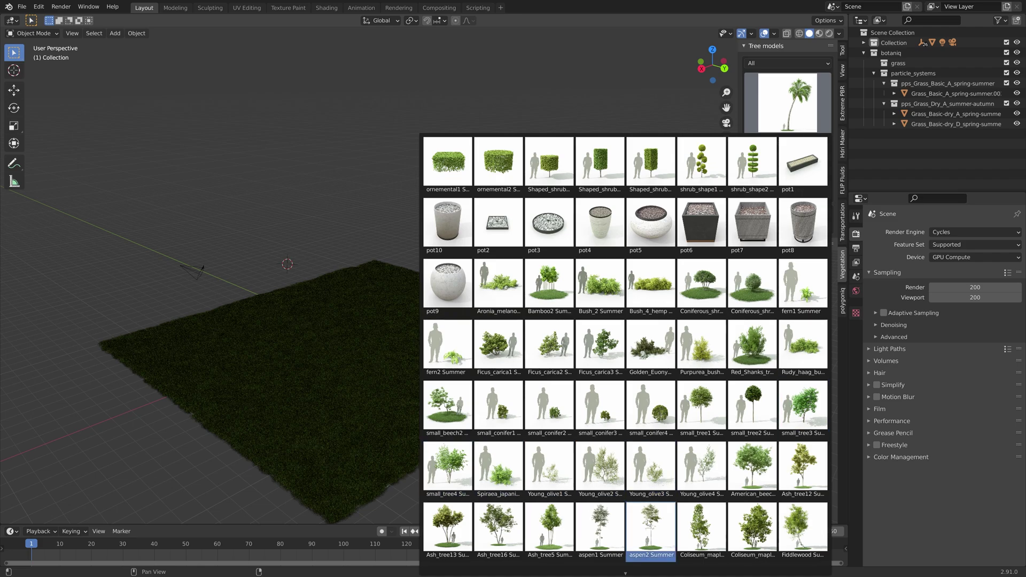
mouse_move(648, 570)
scroll(651, 526, down, 5)
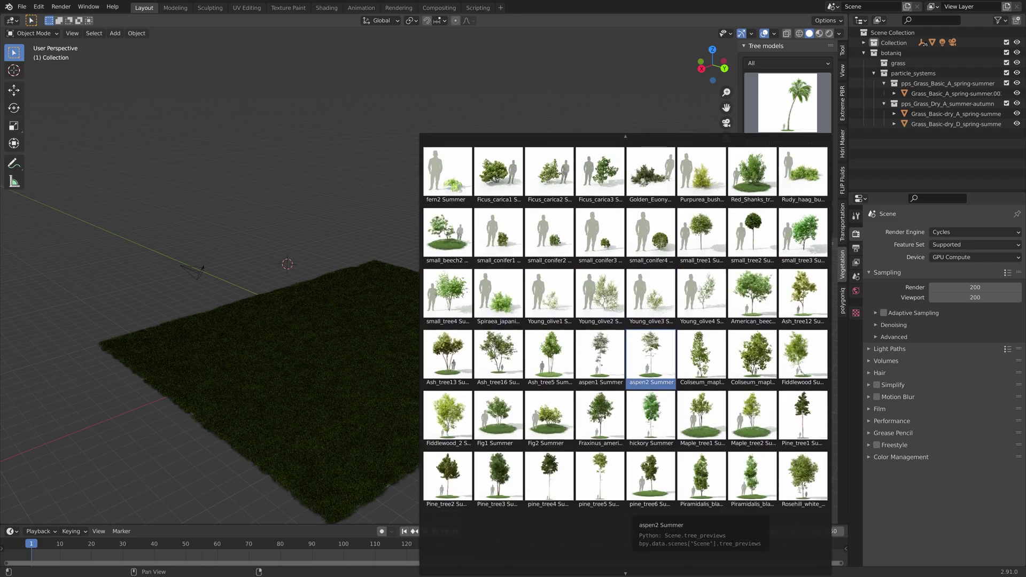
scroll(651, 527, down, 3)
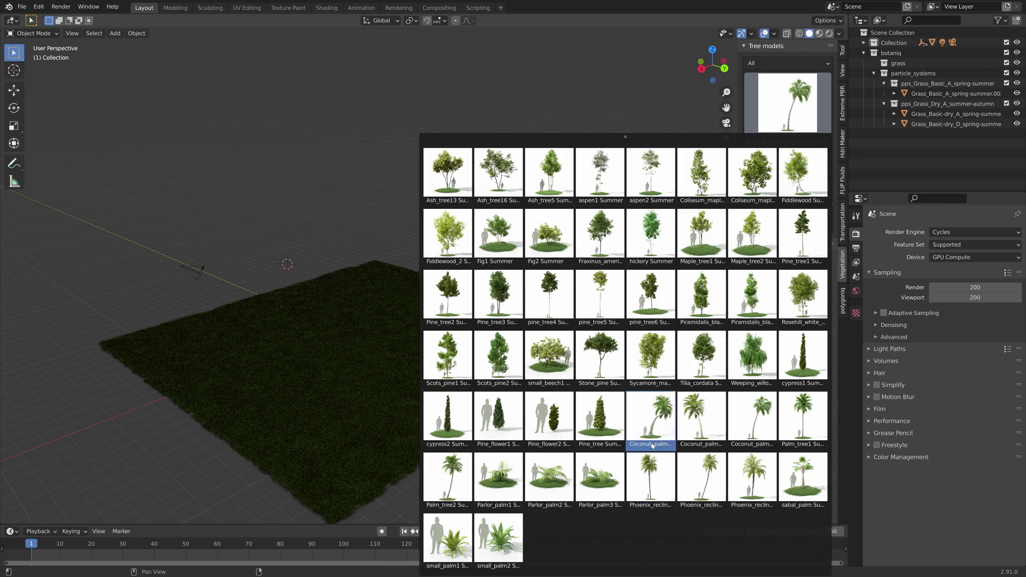
click(653, 432)
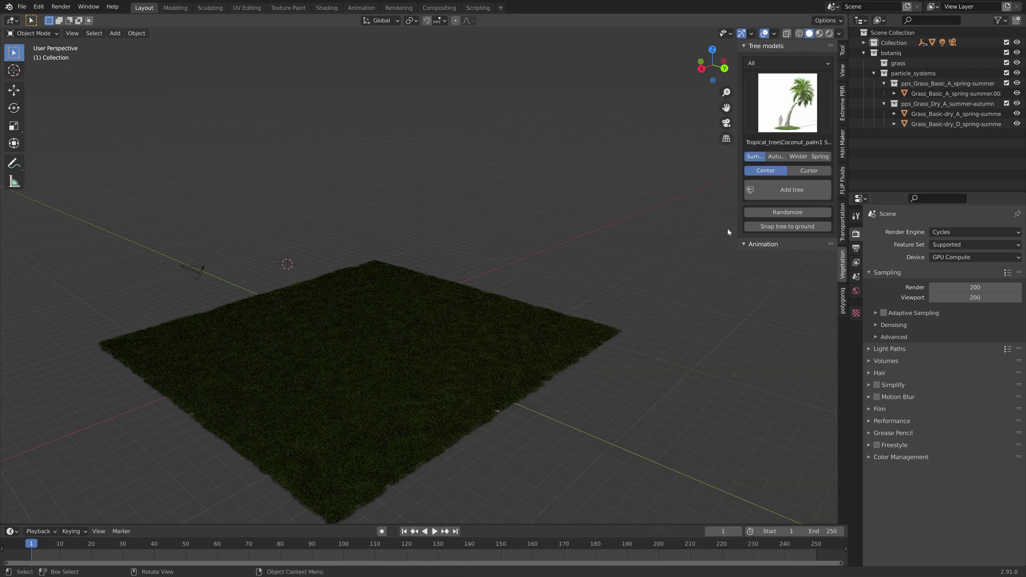
click(767, 193)
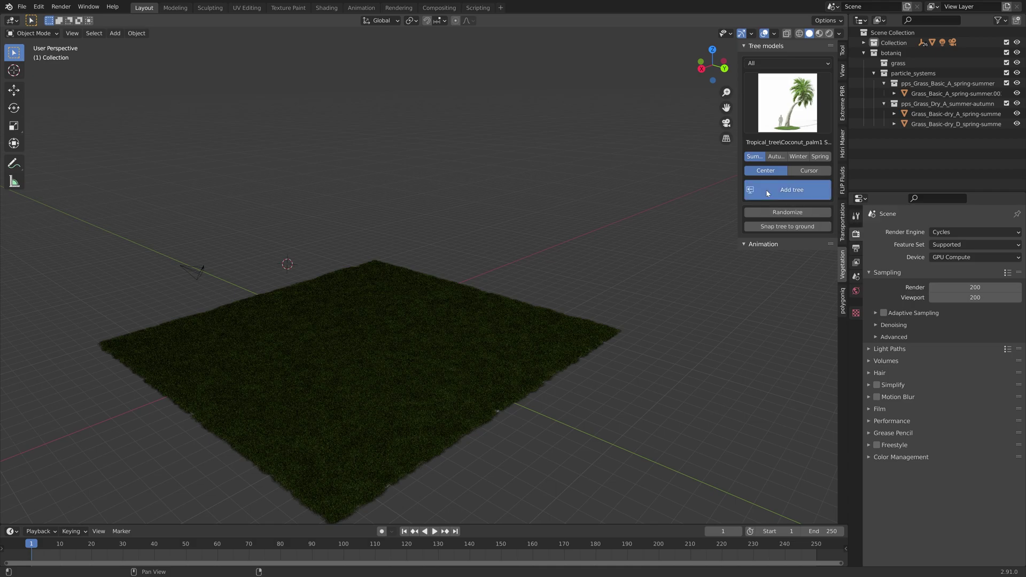
middle_drag(448, 238, 347, 243)
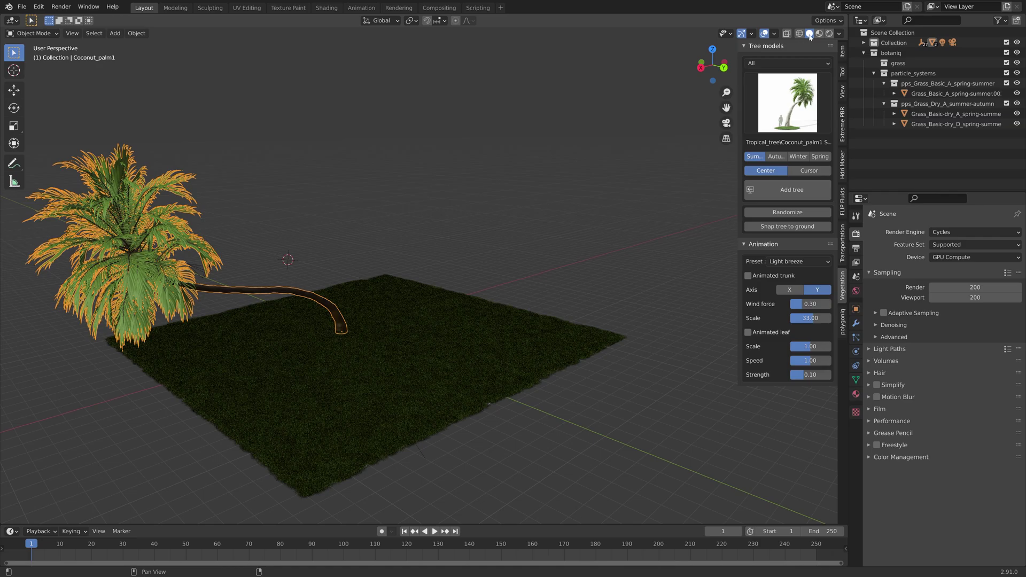
Switch the viewport to rendered shading, hide the overlays and examine the coconut palm on the grass.
click(829, 33)
mouse_move(319, 191)
middle_down()
mouse_move(412, 178)
mouse_move(469, 185)
mouse_move(453, 178)
middle_up()
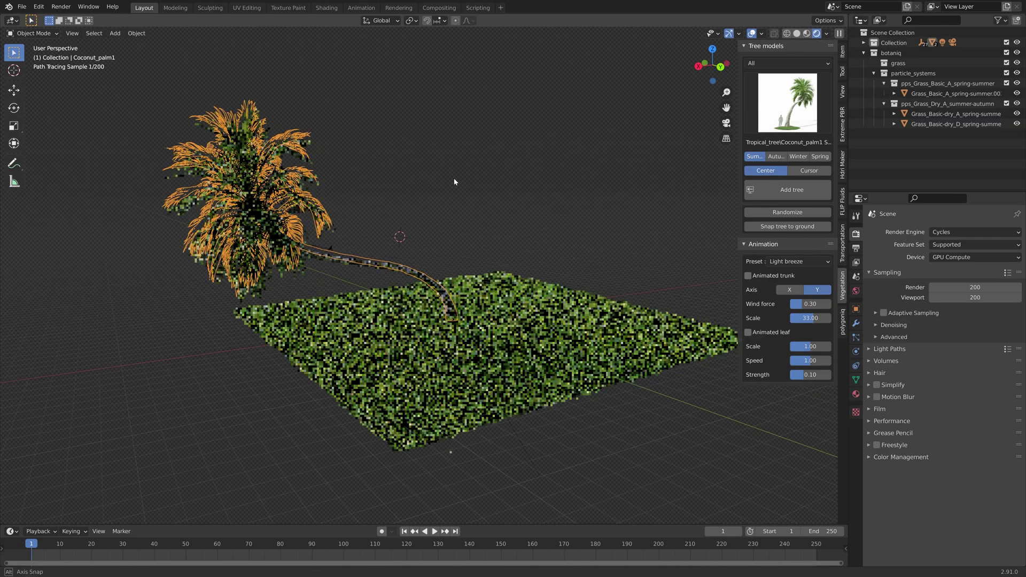
click(752, 34)
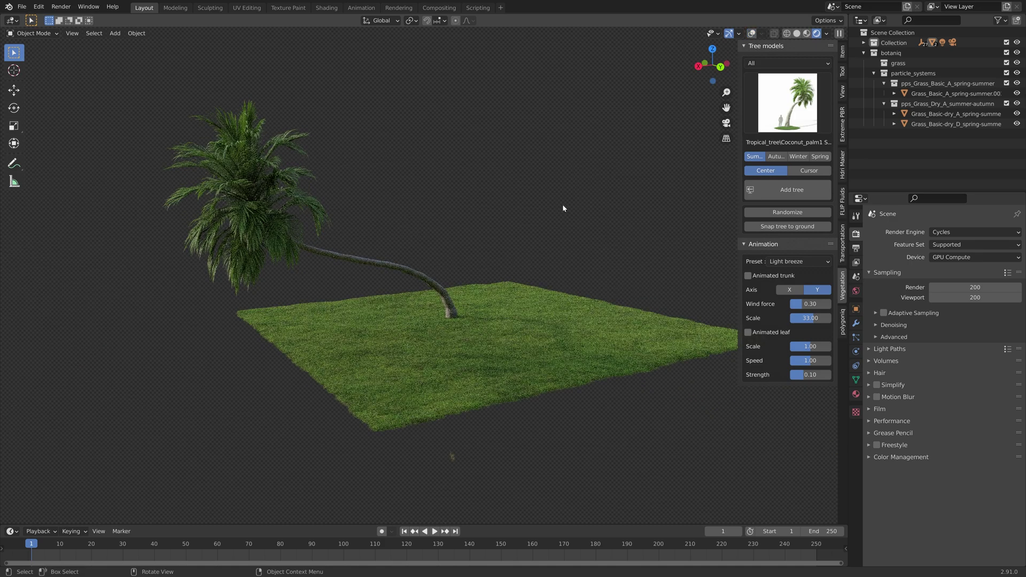
middle_drag(562, 213, 500, 223)
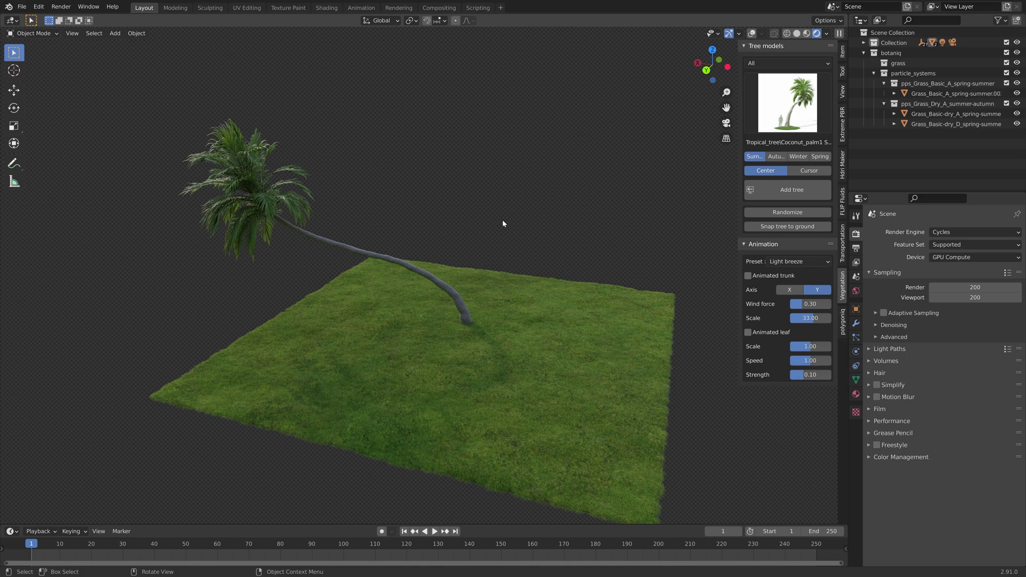
Randomize the coconut palm several times with the vegetation add-on.
click(780, 213)
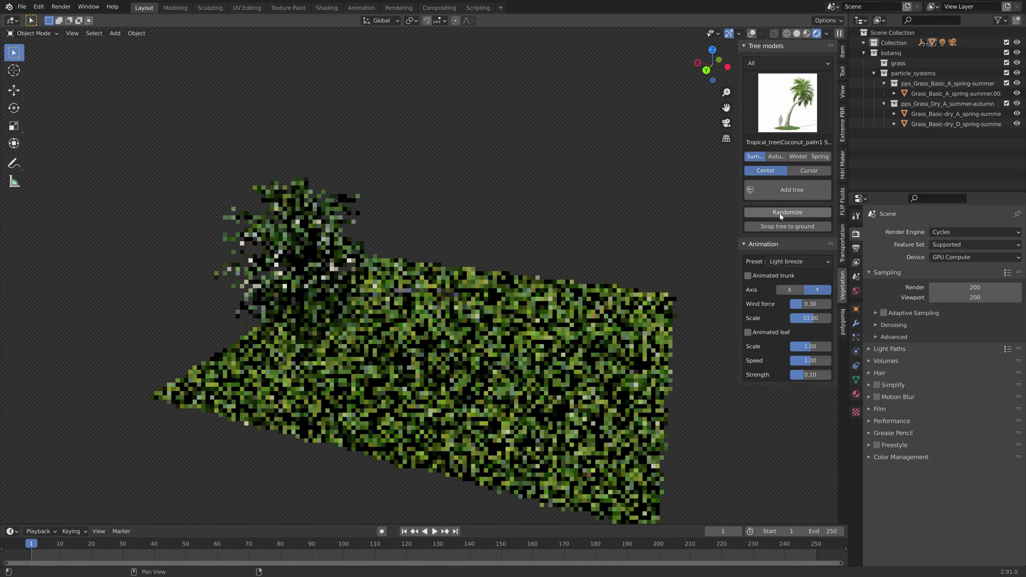
click(785, 214)
click(785, 213)
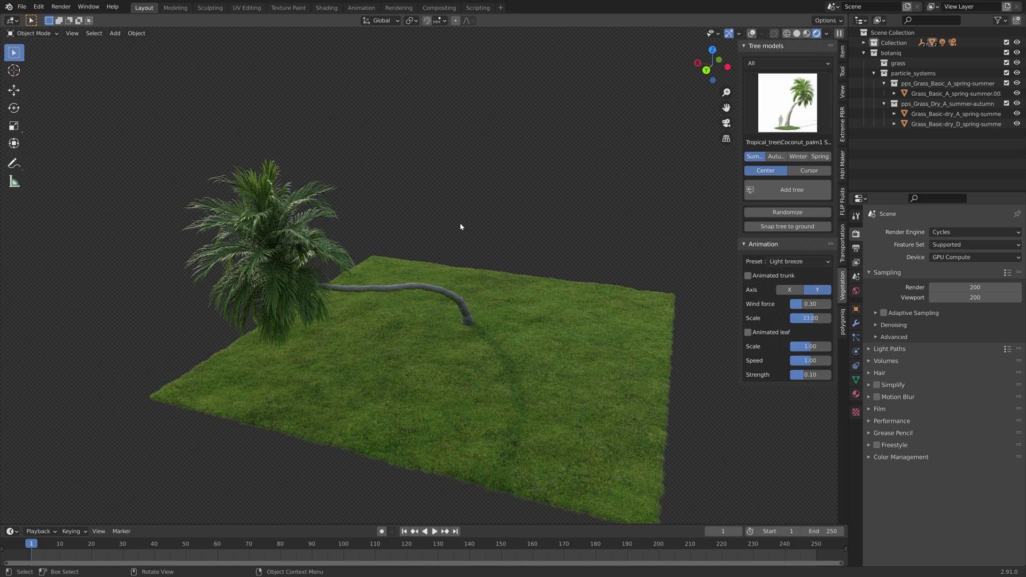
Show the viewport overlays again and delete the coconut palm from the grass plane.
click(751, 34)
click(342, 257)
key(x)
click(388, 266)
middle_drag(394, 265, 420, 236)
Set tree placement to Cursor, filter the library to Tropical_tree and choose the Phoenix_reclinata_palm2 model.
click(810, 171)
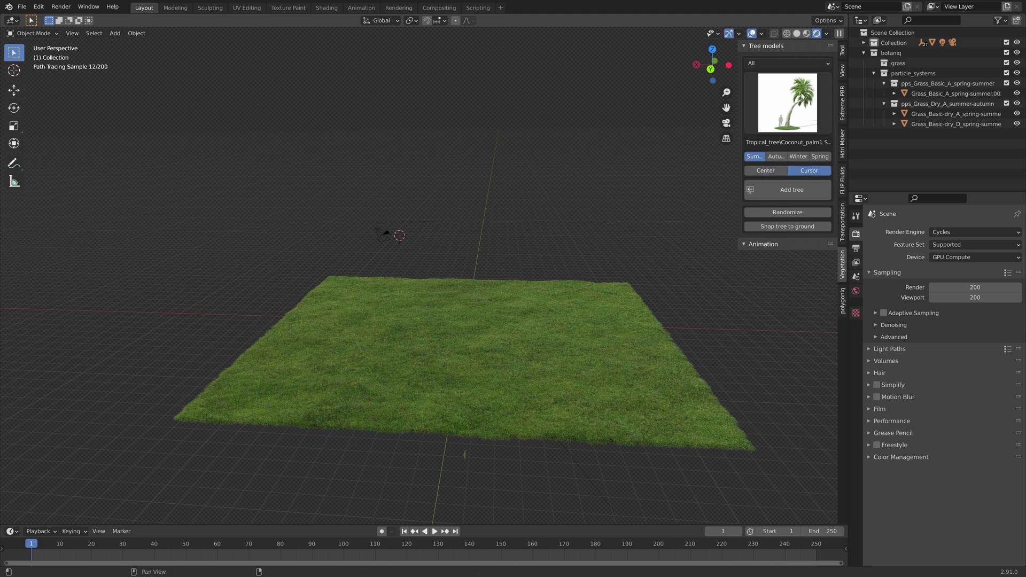
click(785, 63)
click(780, 141)
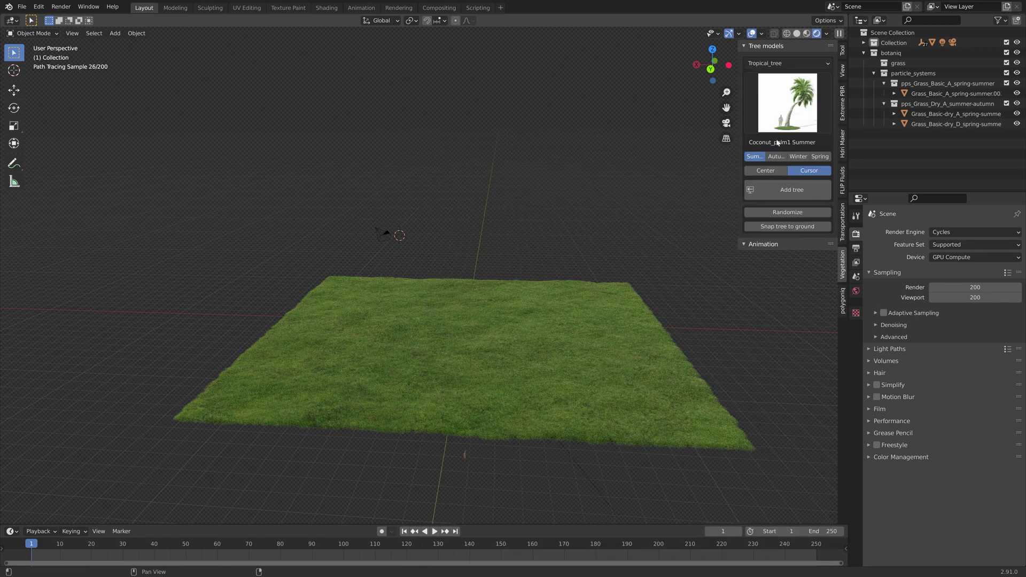
click(783, 107)
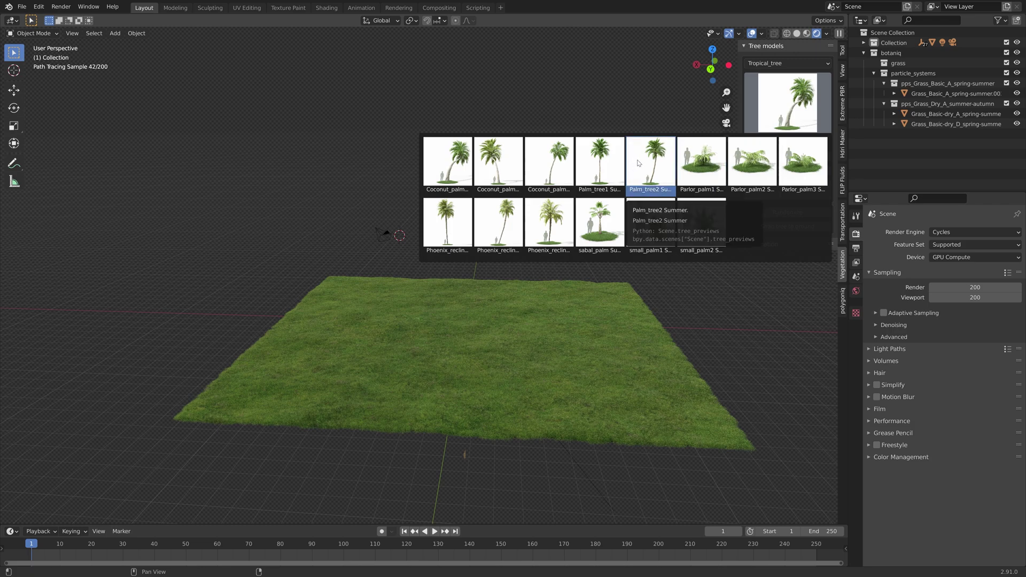
click(498, 229)
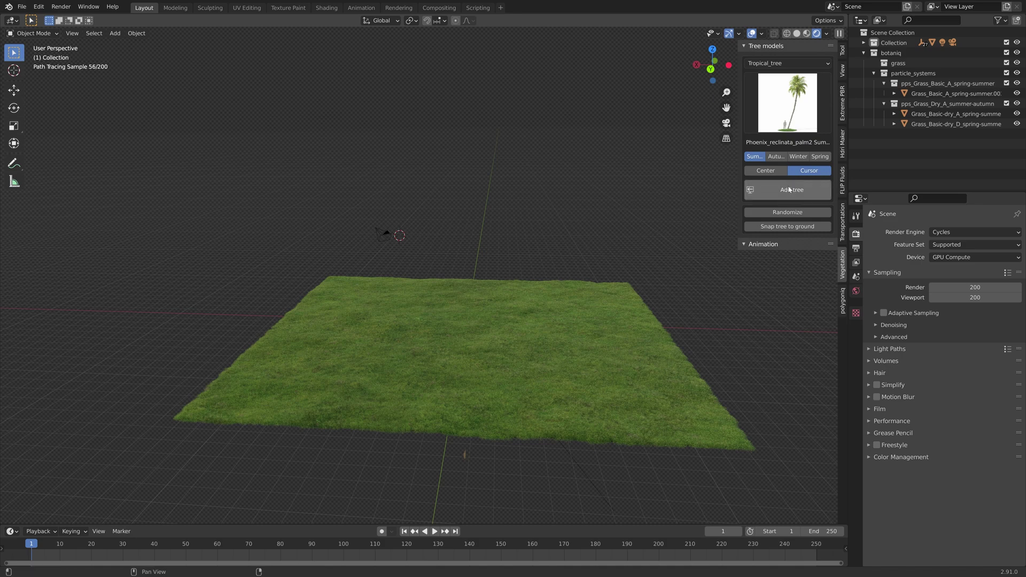
Set the season to Spring and add the Phoenix_reclinata_palm2 tree at the 3D cursor.
click(796, 158)
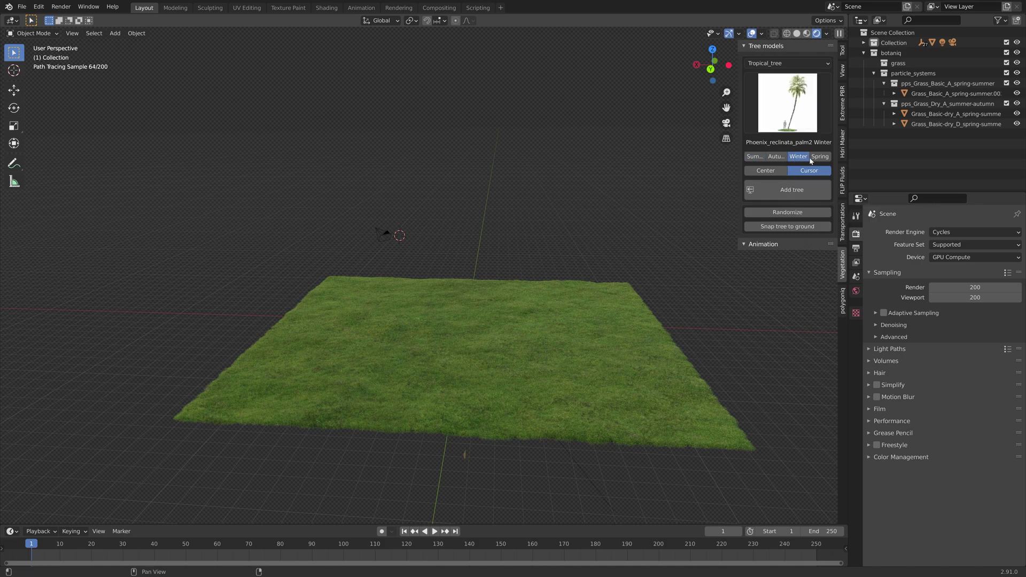
click(818, 161)
click(801, 189)
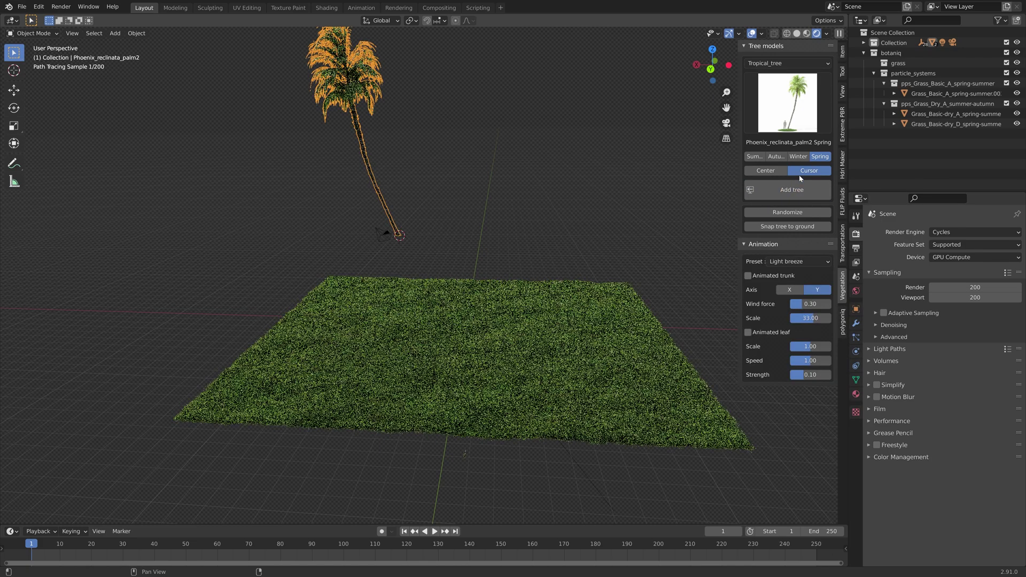
Hide the viewport overlays, snap the Phoenix palm to the ground and inspect it up close.
click(752, 33)
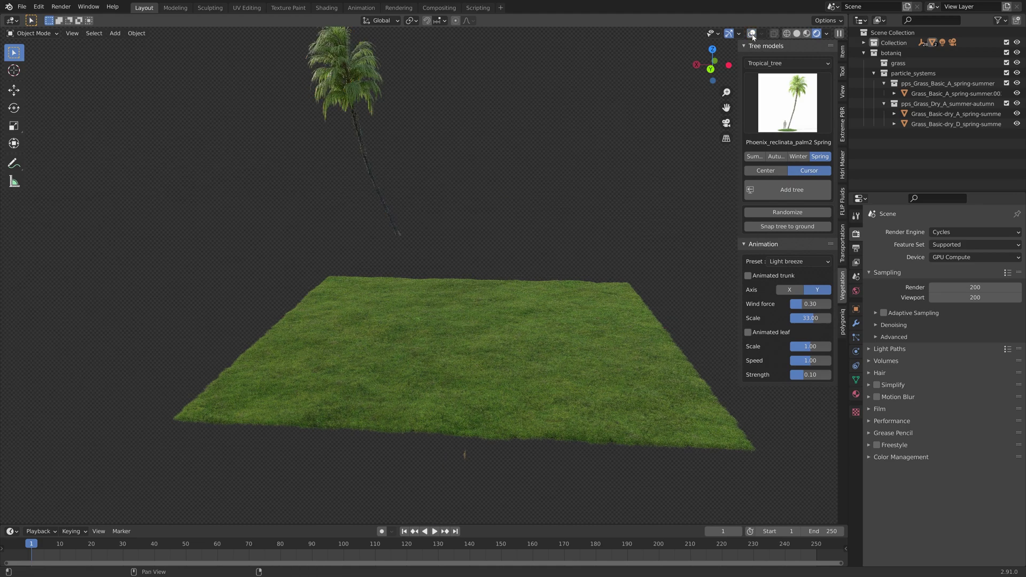
click(778, 226)
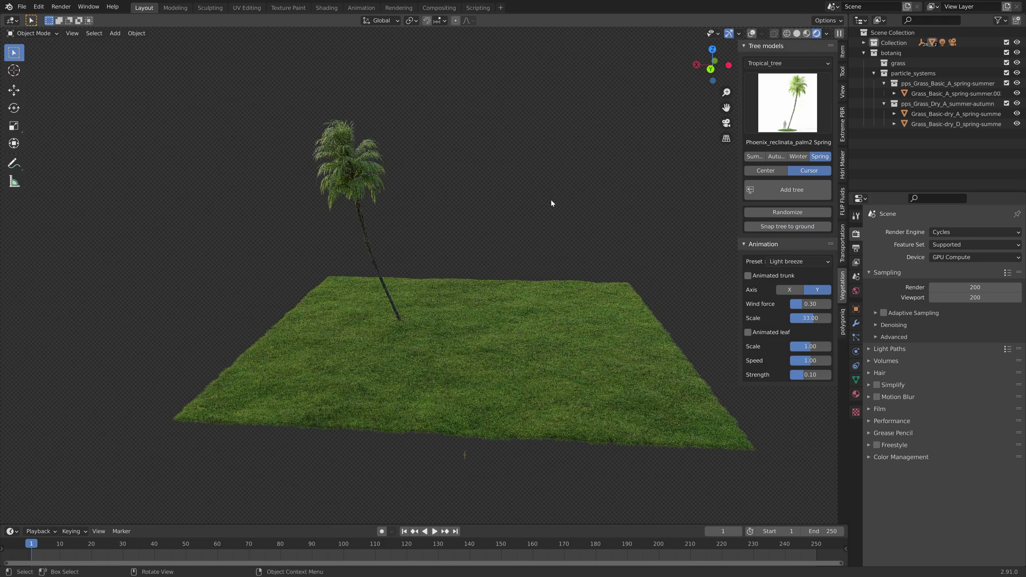
scroll(453, 175, up, 10)
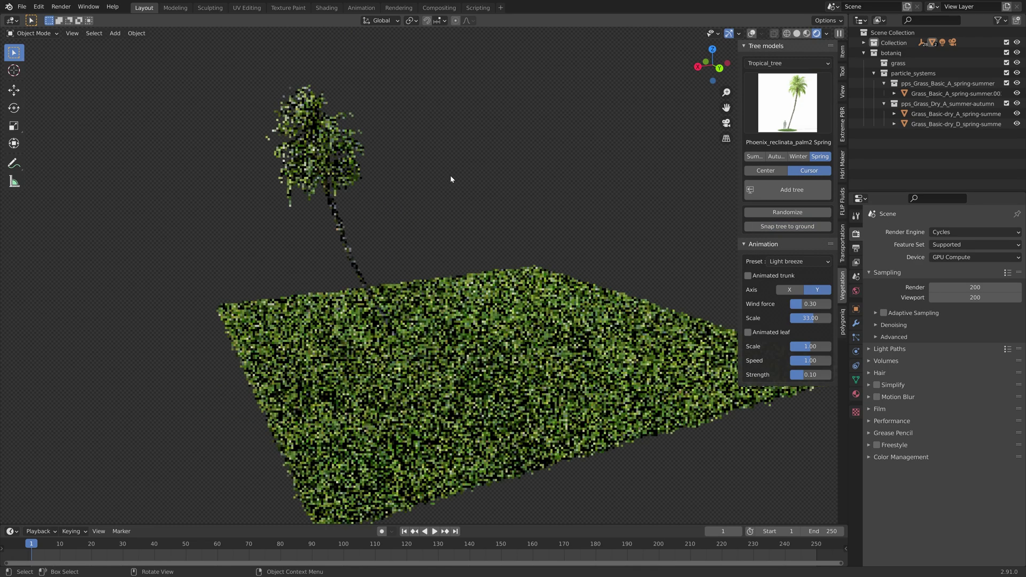
scroll(402, 195, down, 10)
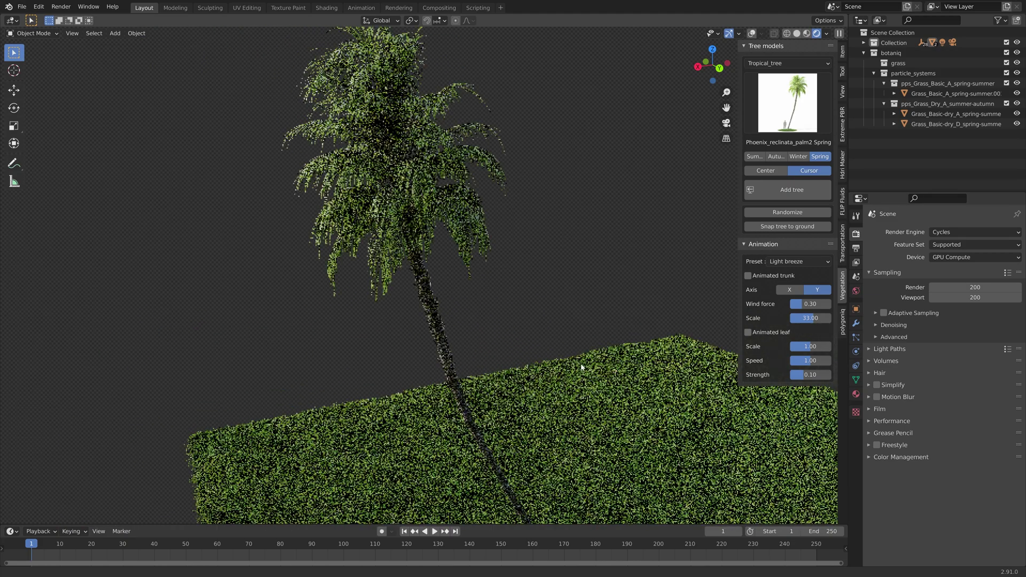
scroll(456, 306, up, 3)
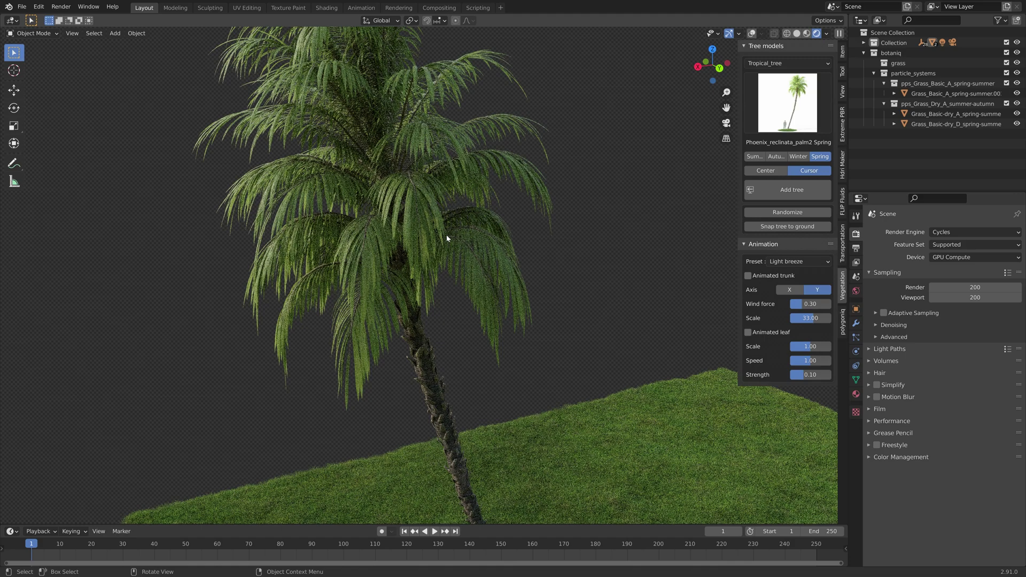
Return the viewport to solid shading with overlays shown and apply the Light breeze animation preset to the palm.
click(796, 33)
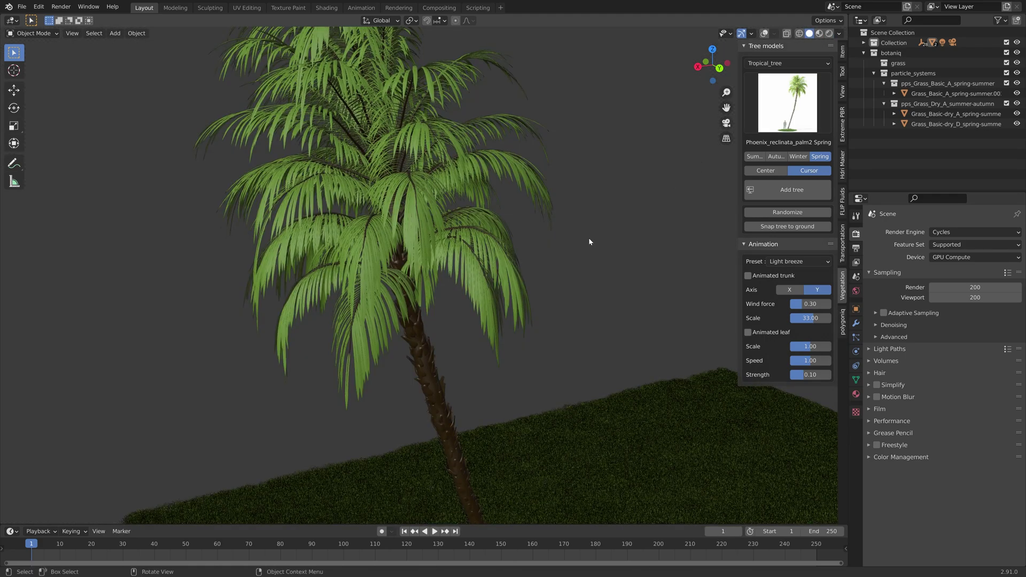
scroll(588, 237, down, 4)
click(765, 33)
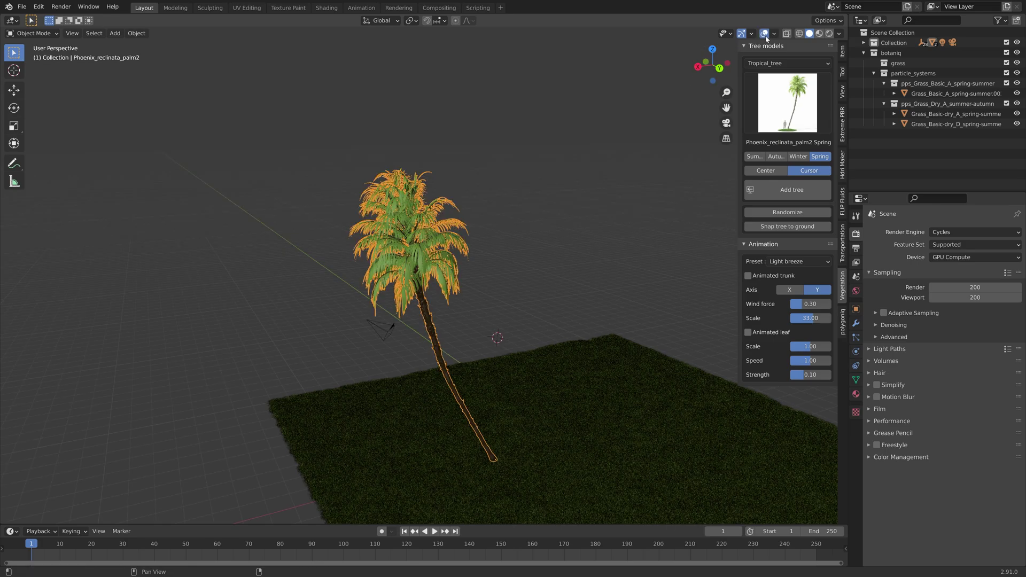
click(786, 263)
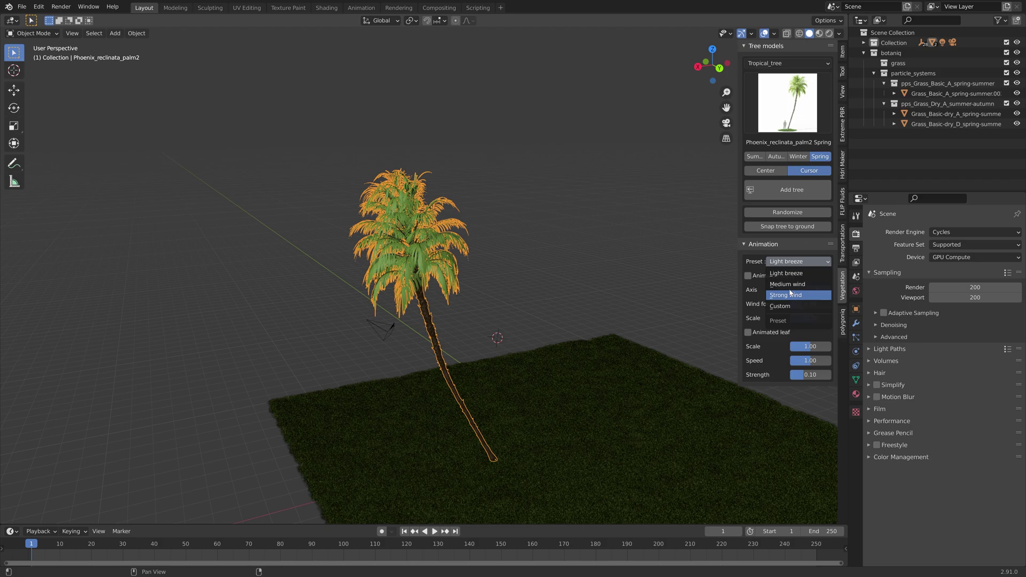
click(790, 285)
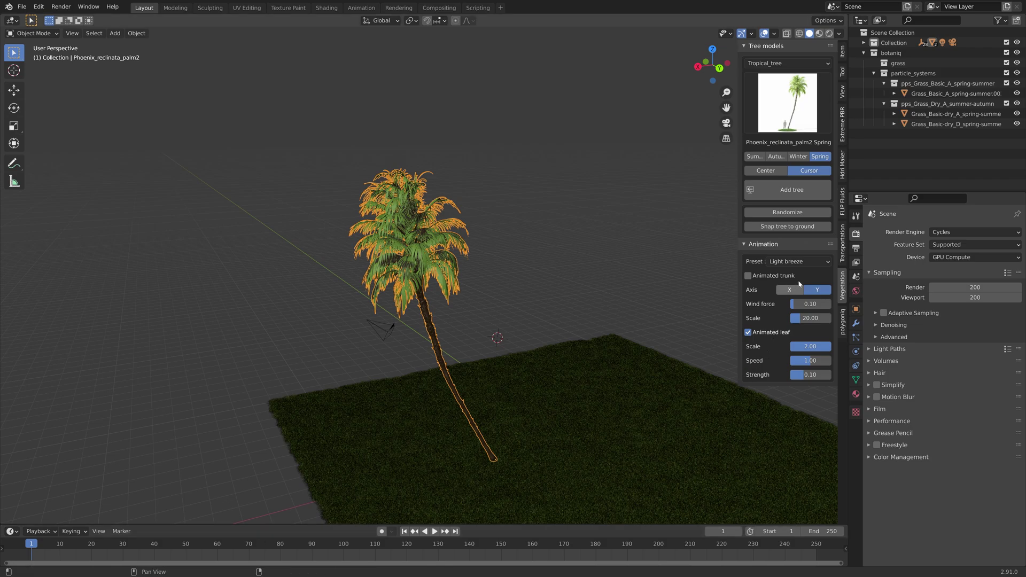
Play the animation with overlays hidden, examine the palm's leaf movement from several angles, and stop playback.
key(space)
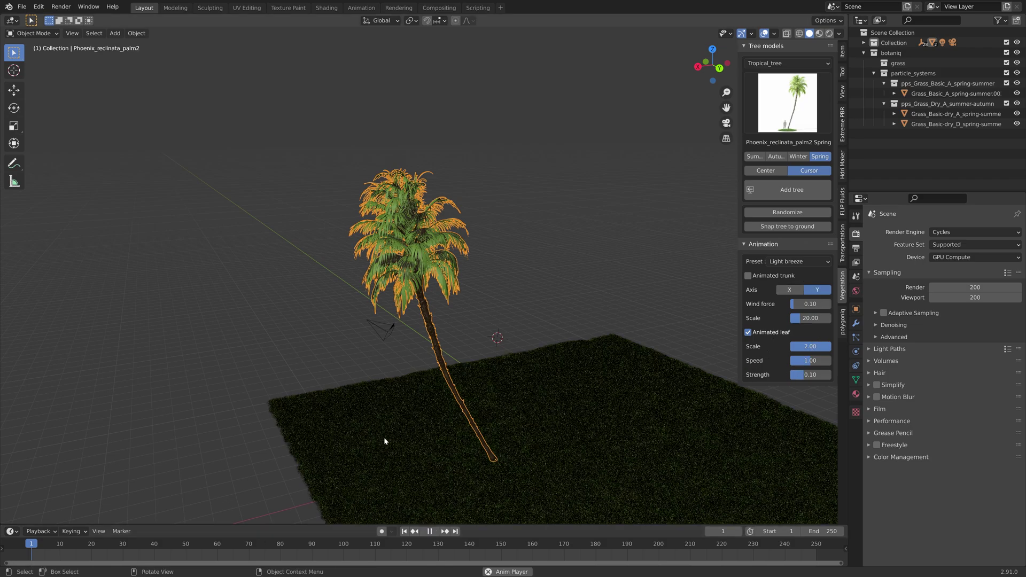
click(764, 33)
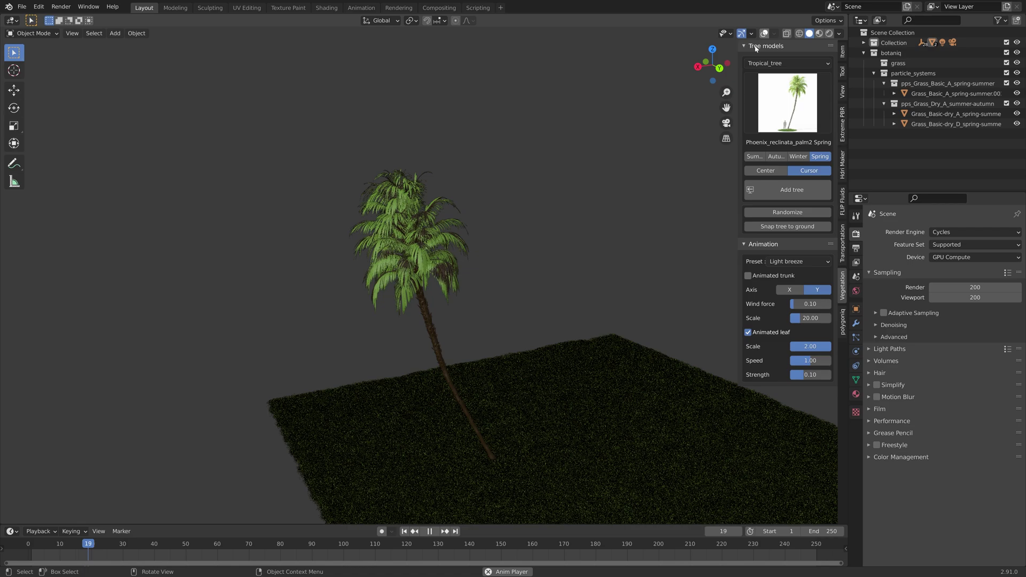
scroll(507, 240, up, 5)
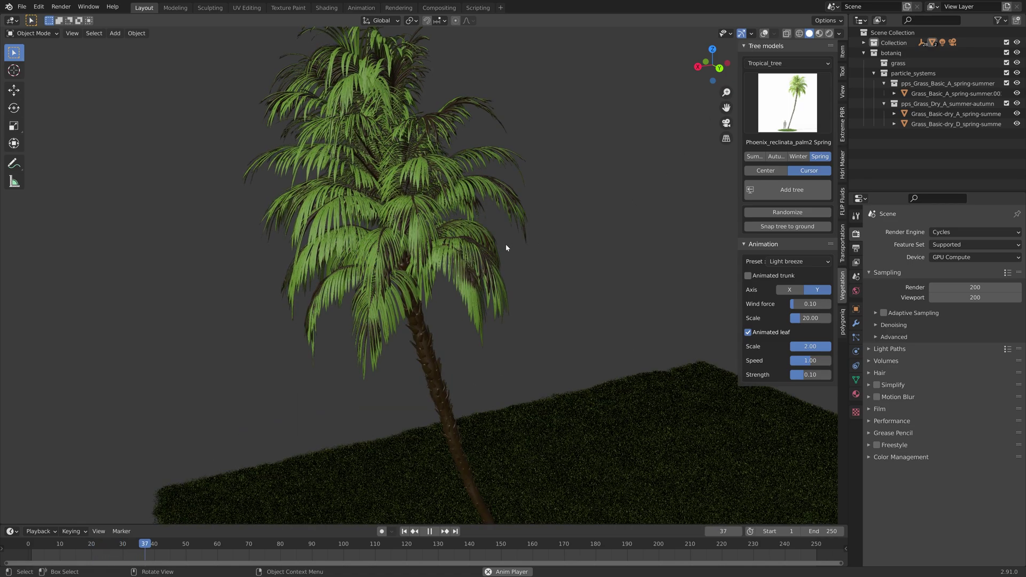
middle_drag(506, 248, 486, 207)
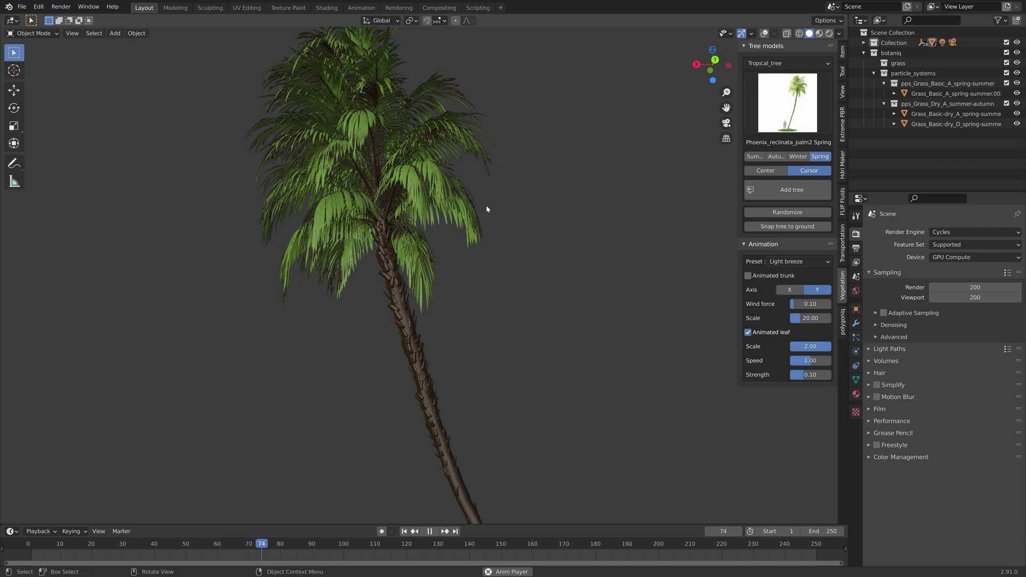
scroll(486, 204, down, 5)
middle_drag(486, 204, 500, 235)
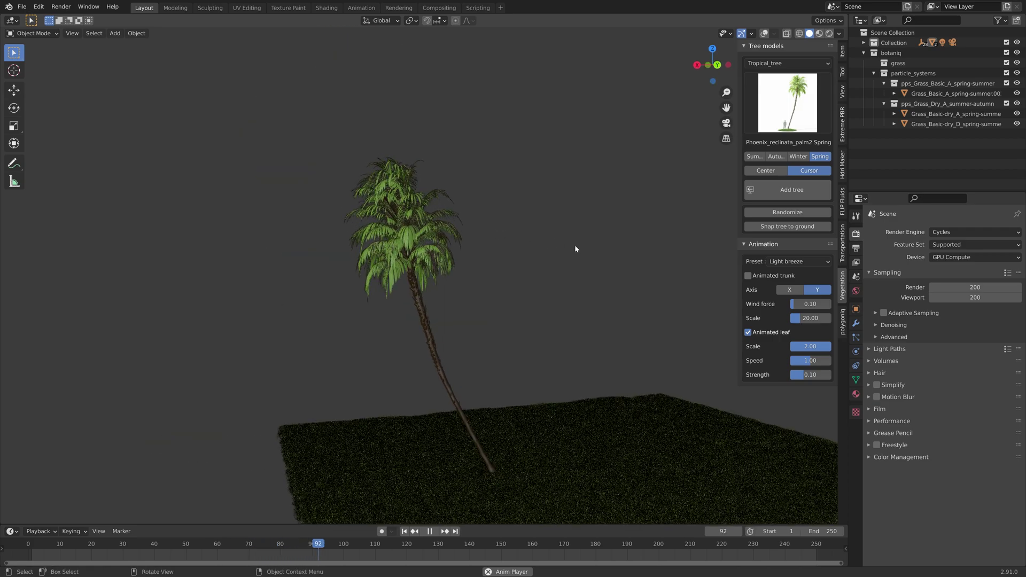
key(space)
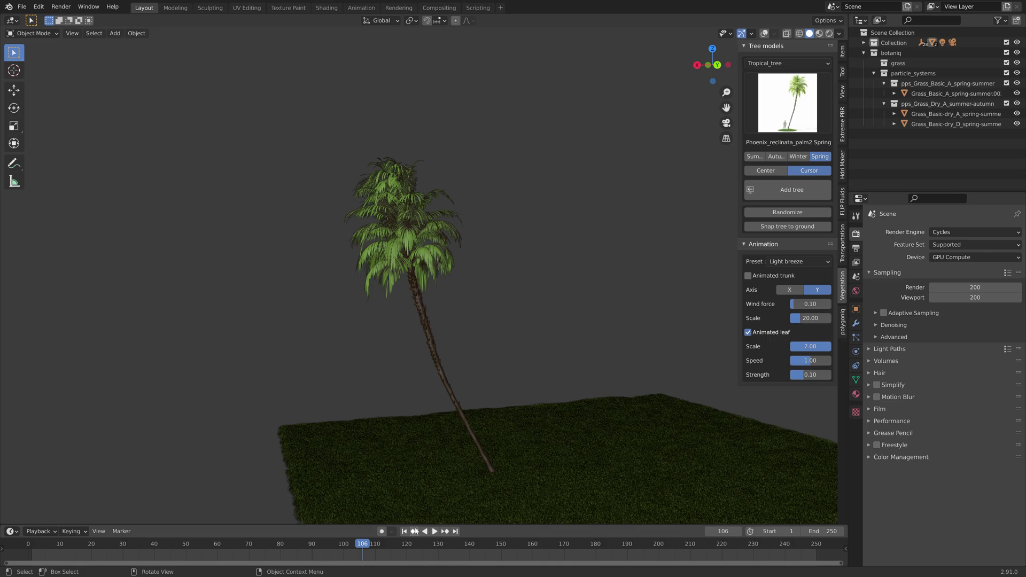
Return the timeline to its first frame and apply the Medium wind animation preset to the palm.
click(406, 531)
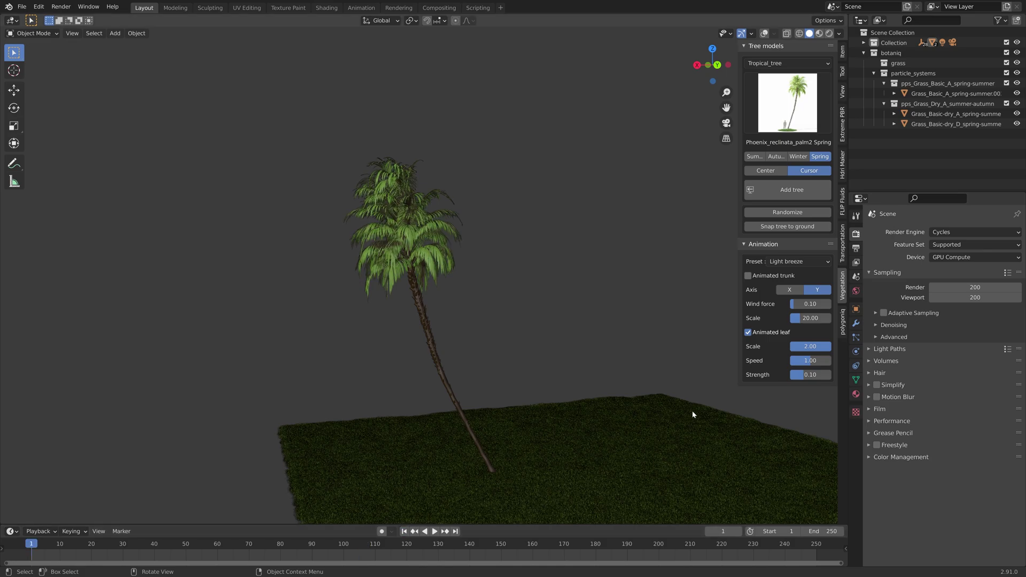
click(810, 262)
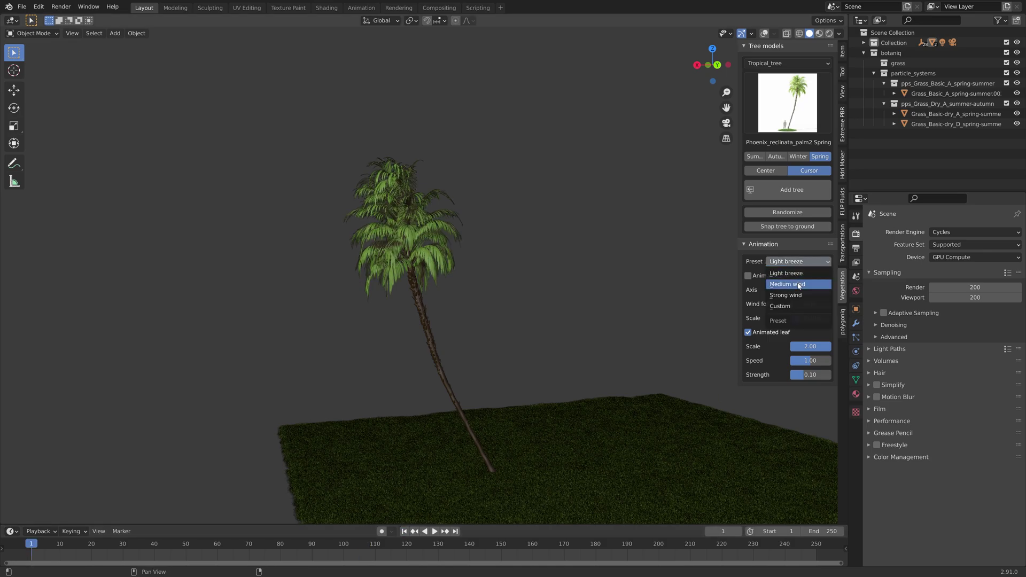
click(799, 285)
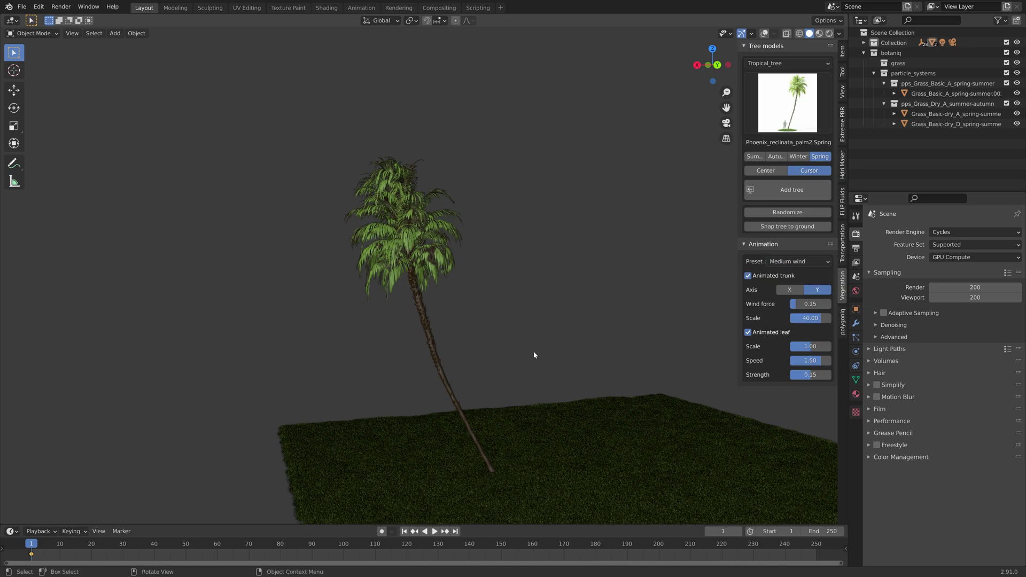
Play the Medium wind animation on the palm, stop playback and return the timeline to its first frame.
key(space)
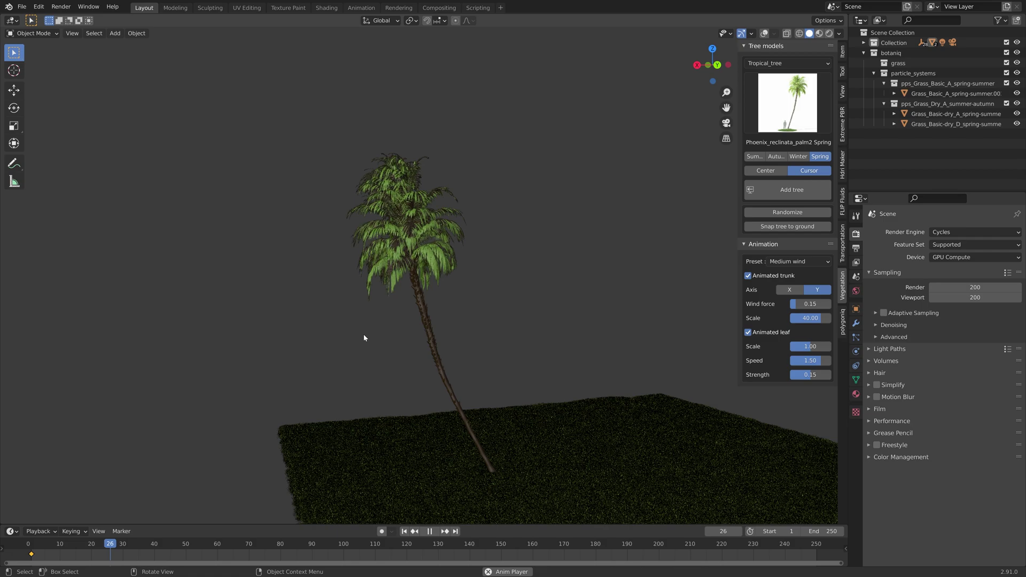
key(space)
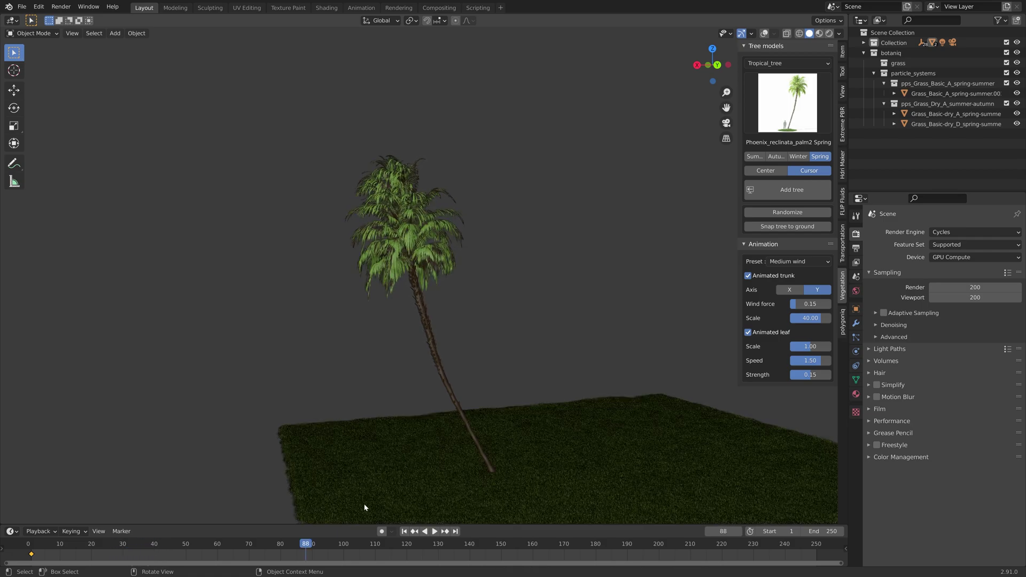
click(405, 531)
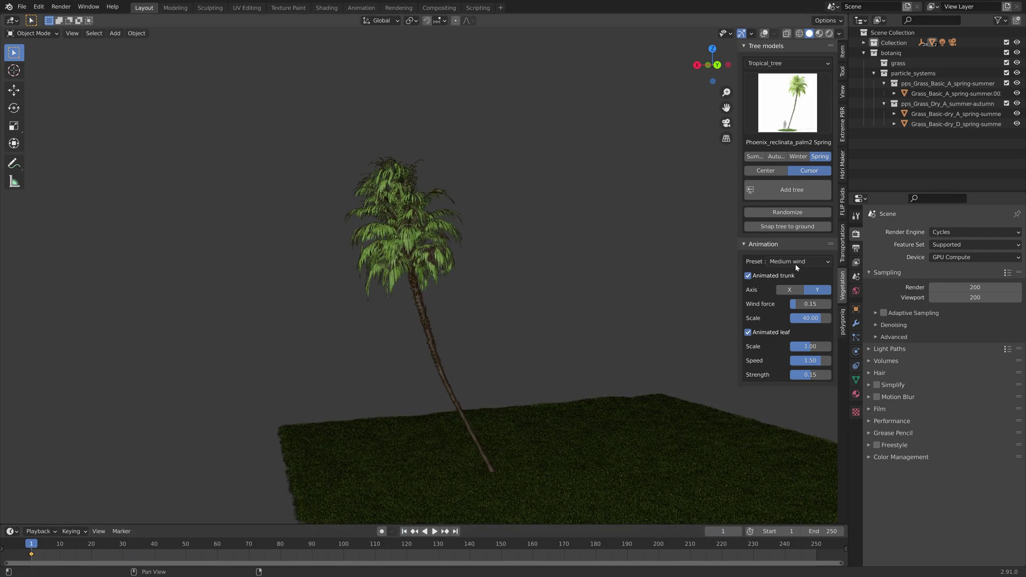
Apply the Strong wind animation preset to the palm, play it back and return the timeline to its first frame.
click(799, 261)
click(787, 295)
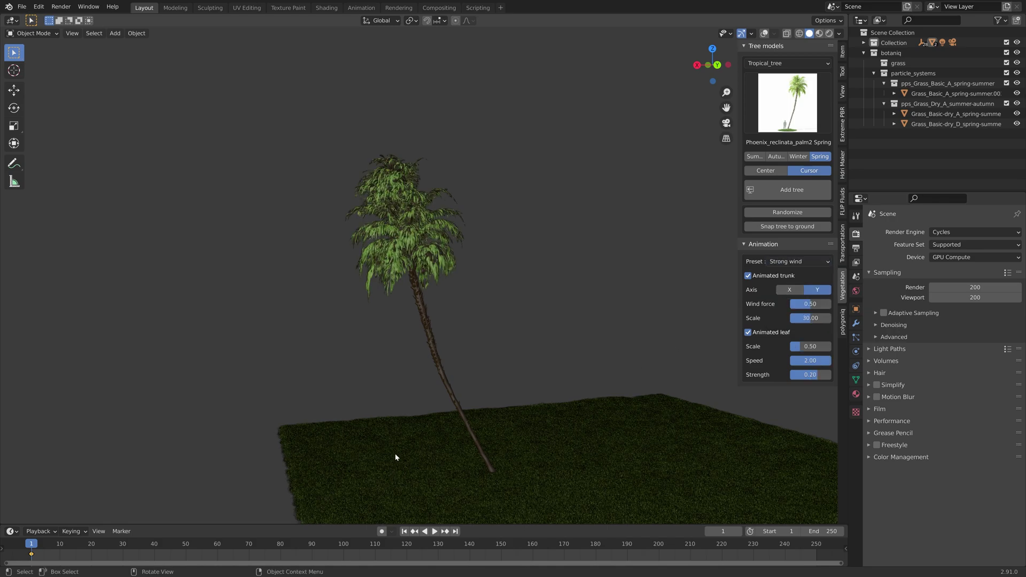
key(space)
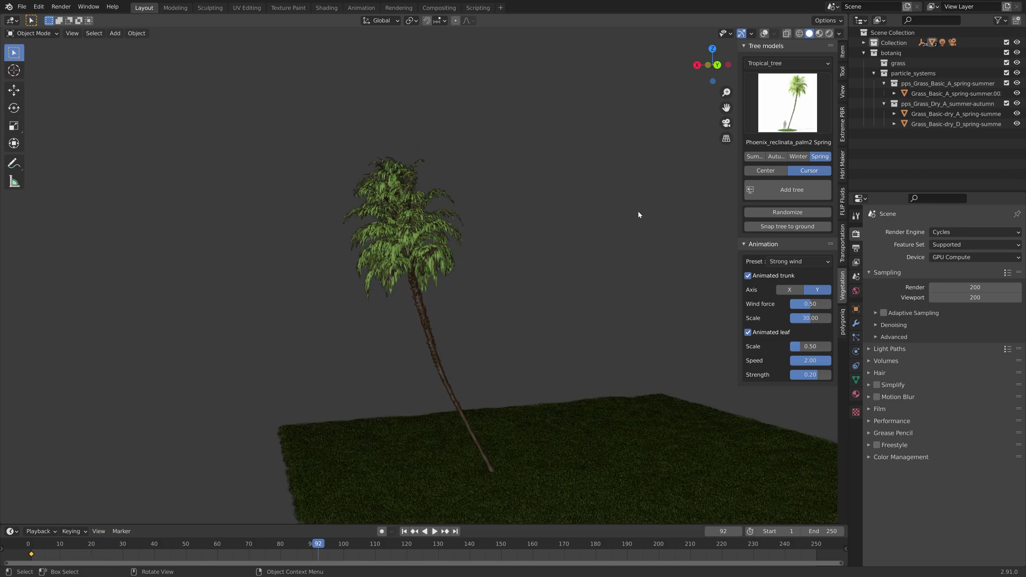
click(407, 535)
Turn off the palm's trunk and leaf animation and randomize the palm three times.
click(748, 277)
click(749, 333)
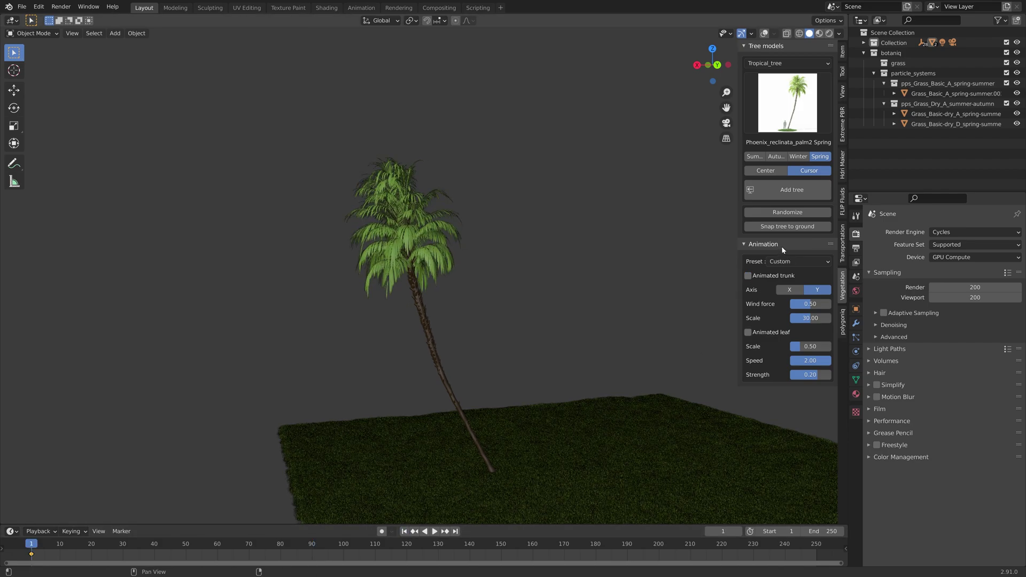
click(792, 213)
click(793, 213)
click(793, 213)
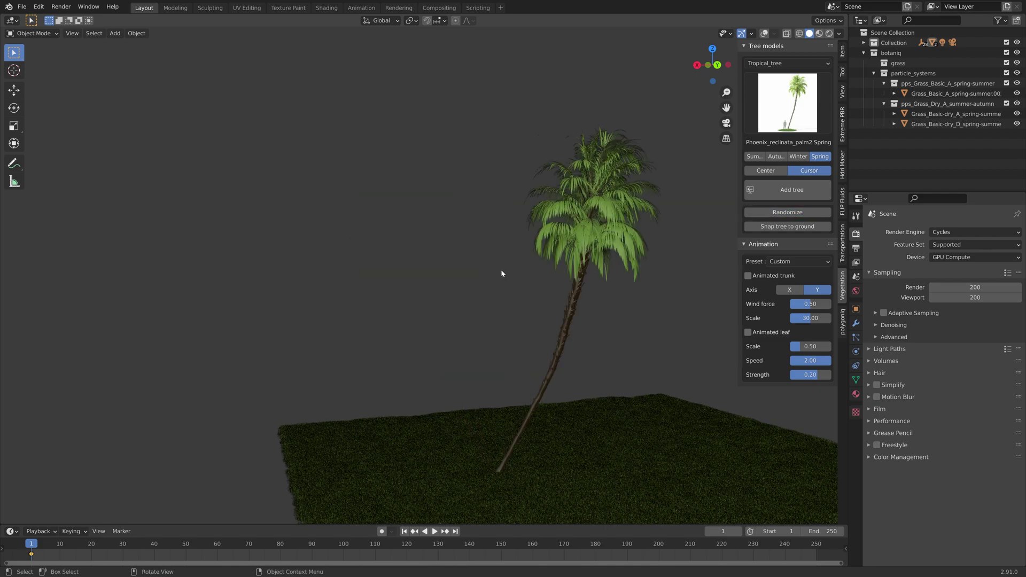
Delete the palm and choose the Coliseum_maple2 model from the Tree category of the plant library.
key(Delete)
click(764, 63)
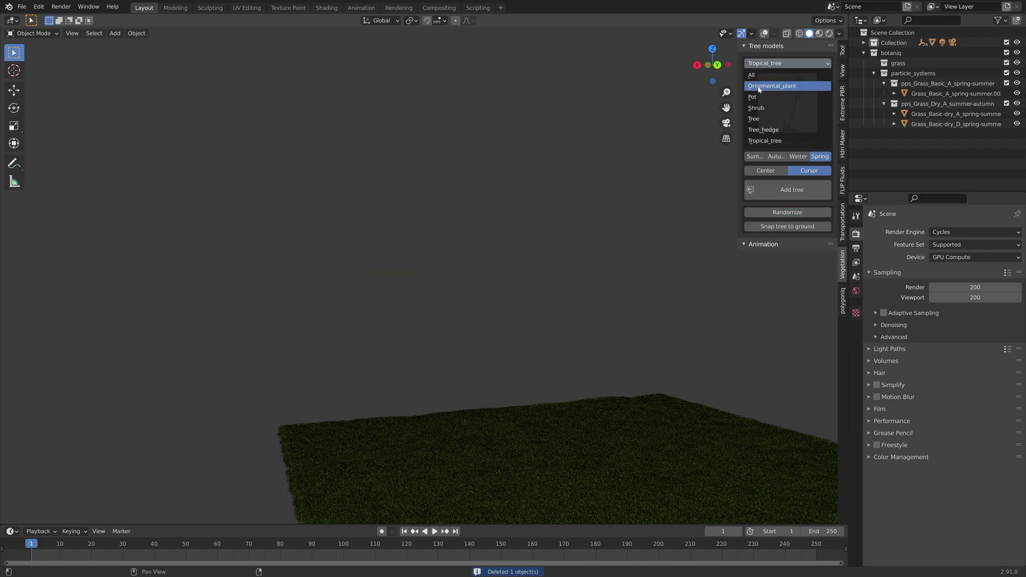
click(758, 119)
click(772, 106)
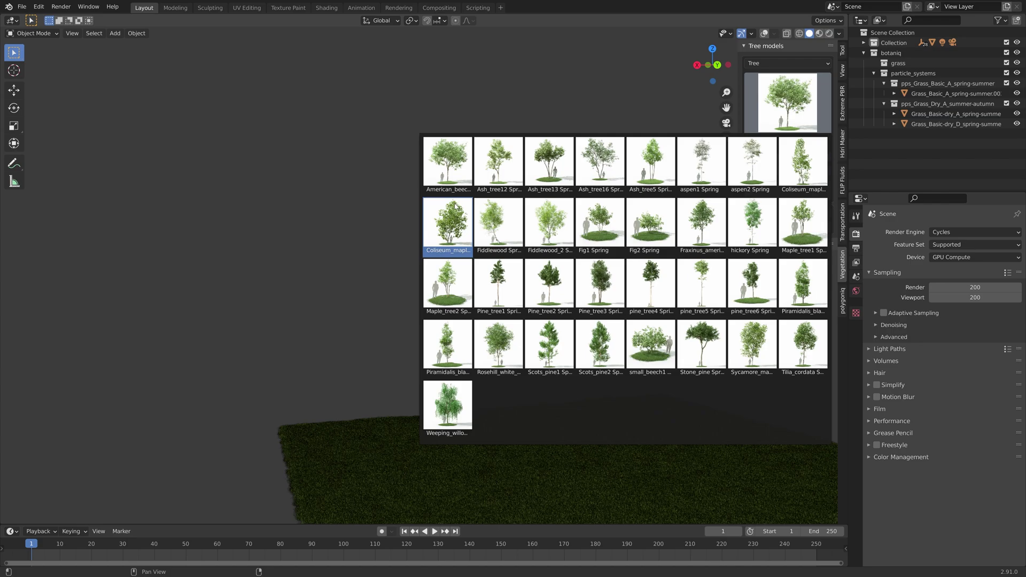
click(459, 220)
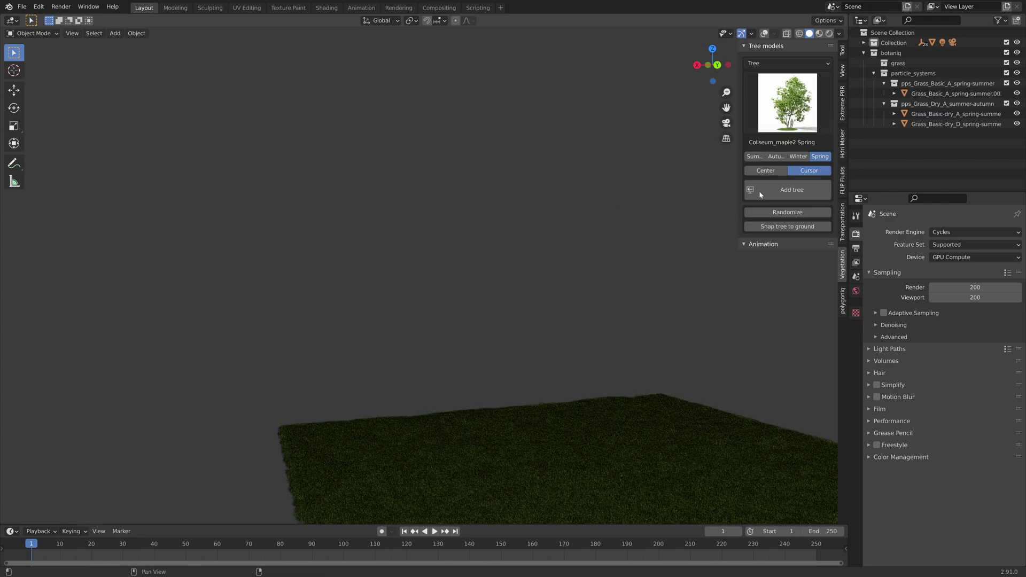
Cycle the seasons from Summer to Spring, then add the Spring maple at the 3D cursor and snap it to the ground.
click(756, 161)
click(774, 160)
click(796, 159)
click(814, 160)
click(772, 193)
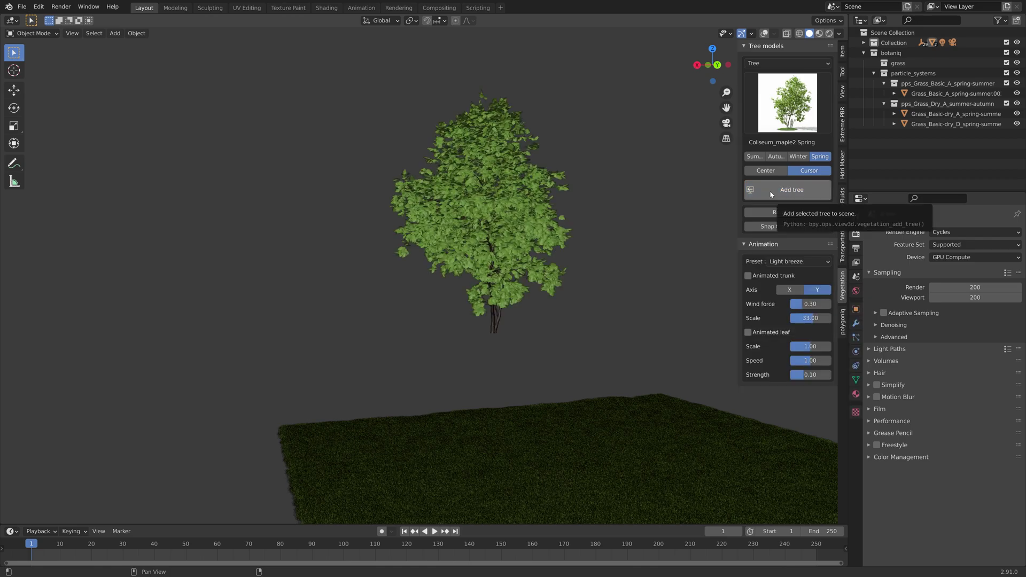
click(787, 226)
Activate the 3D cursor tool and inspect the maple on the grass in rendered shading from another side.
click(14, 70)
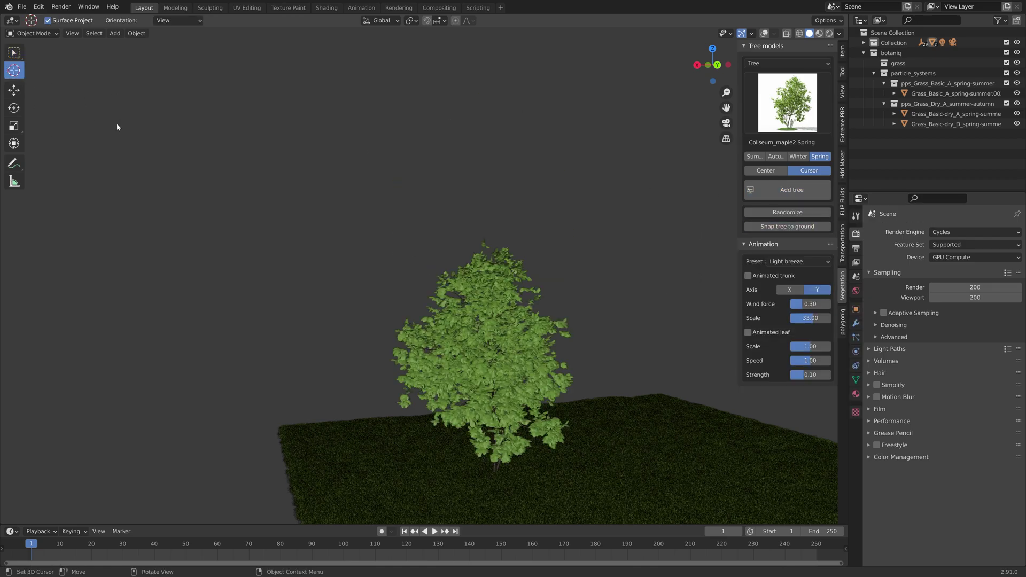
click(829, 33)
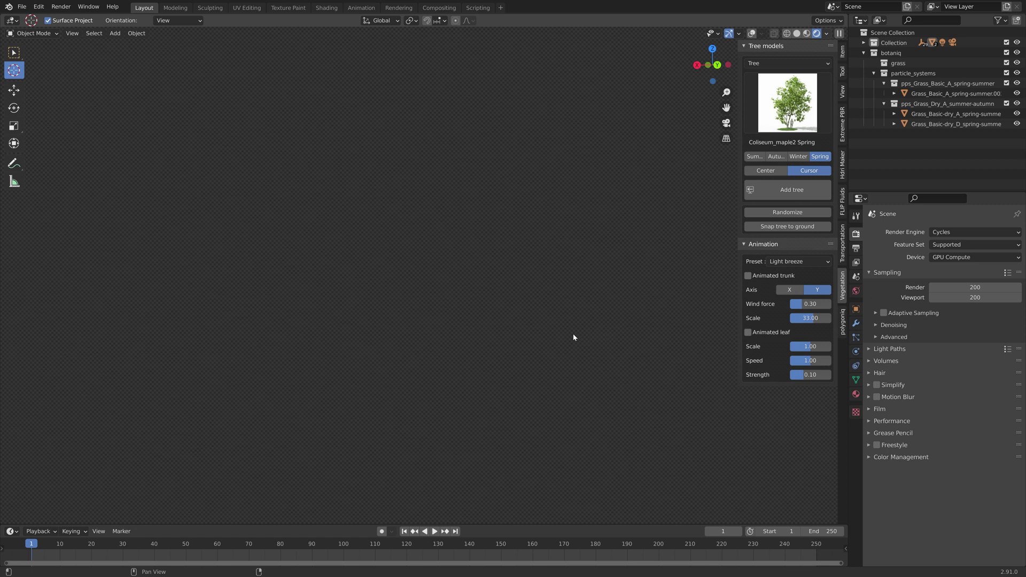
shift+middle_drag(549, 370, 533, 311)
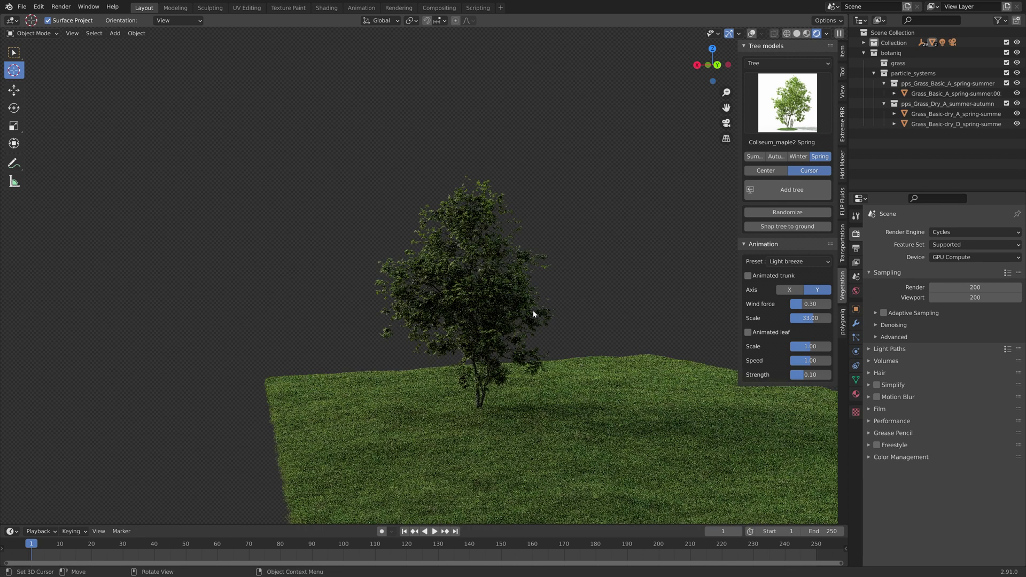
middle_drag(608, 321, 616, 336)
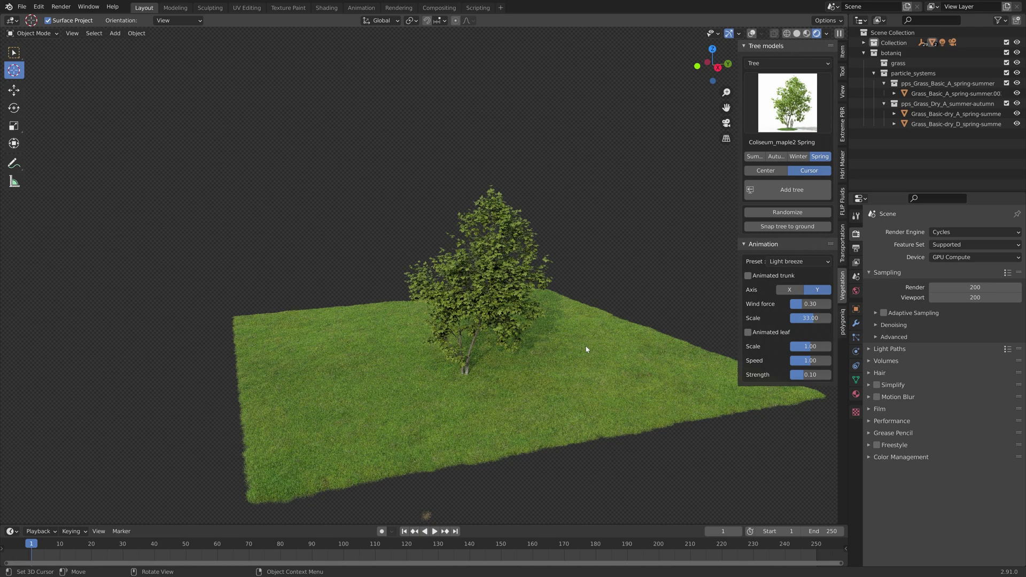
Delete the maple from the grass plane.
click(482, 328)
key(x)
click(477, 330)
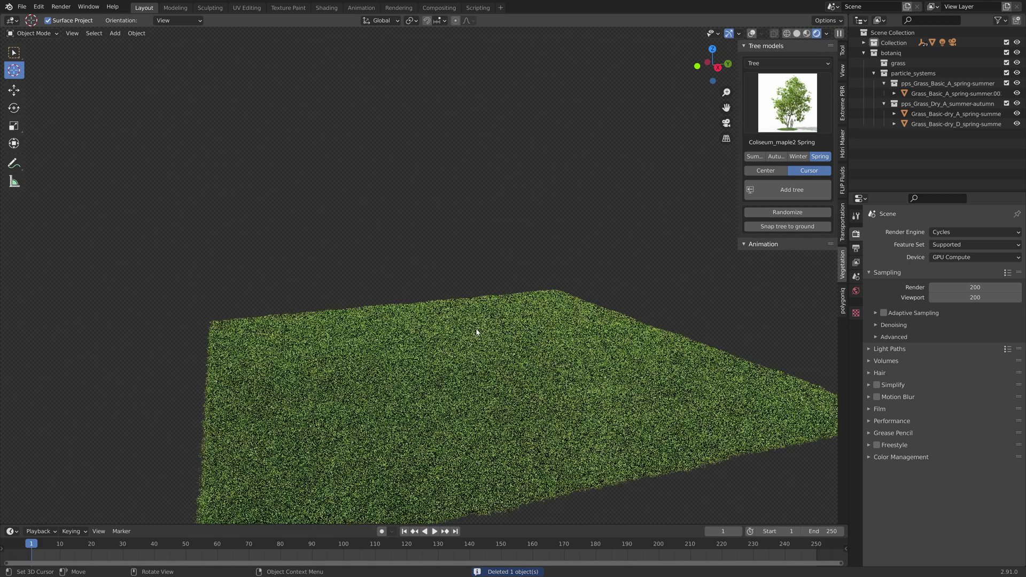
Choose the hickory model, set its season to Summer and add it at the 3D cursor.
click(782, 119)
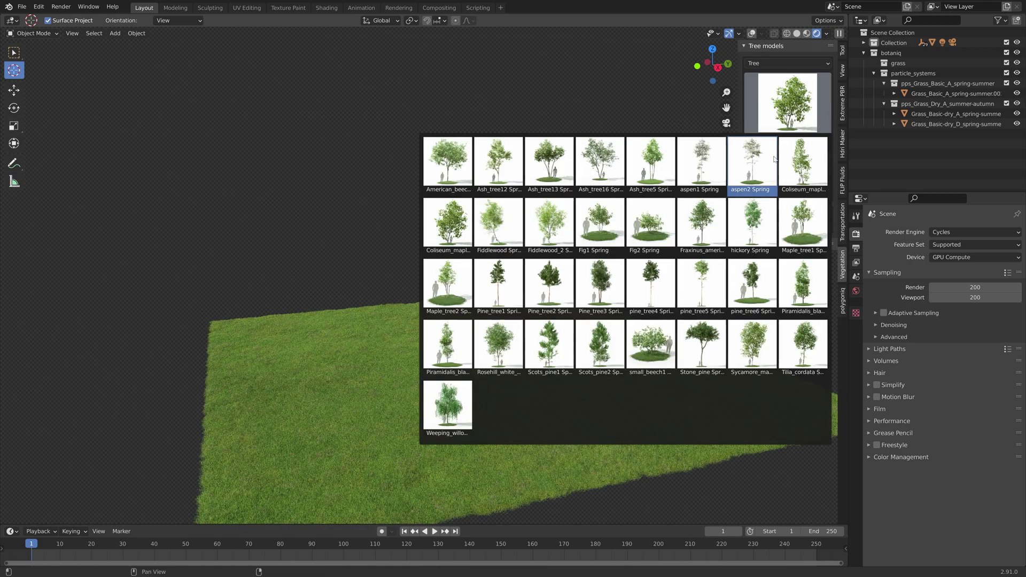
click(753, 224)
click(754, 156)
click(785, 199)
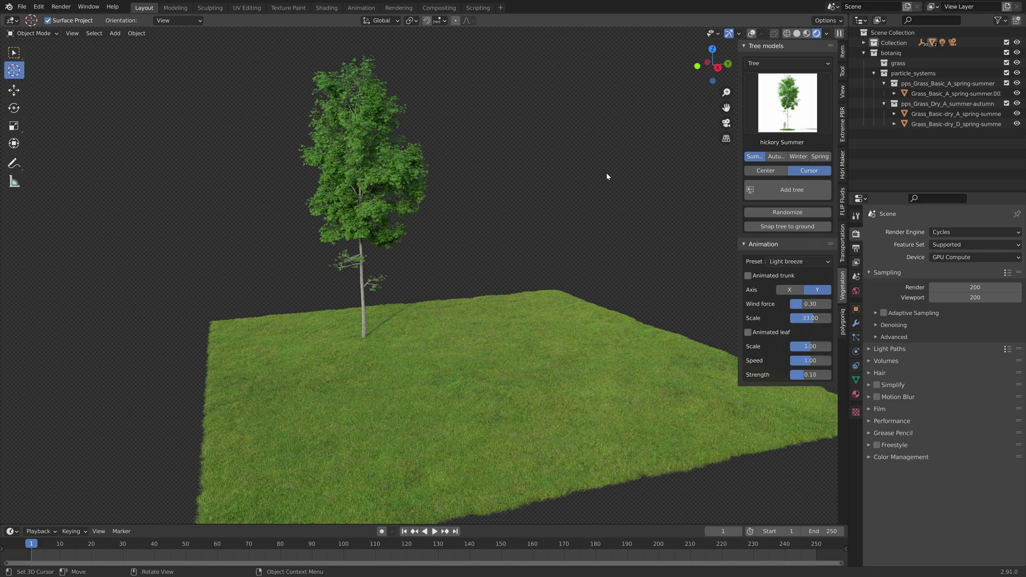
Return the viewport to solid shading and randomize the hickory six times.
click(796, 34)
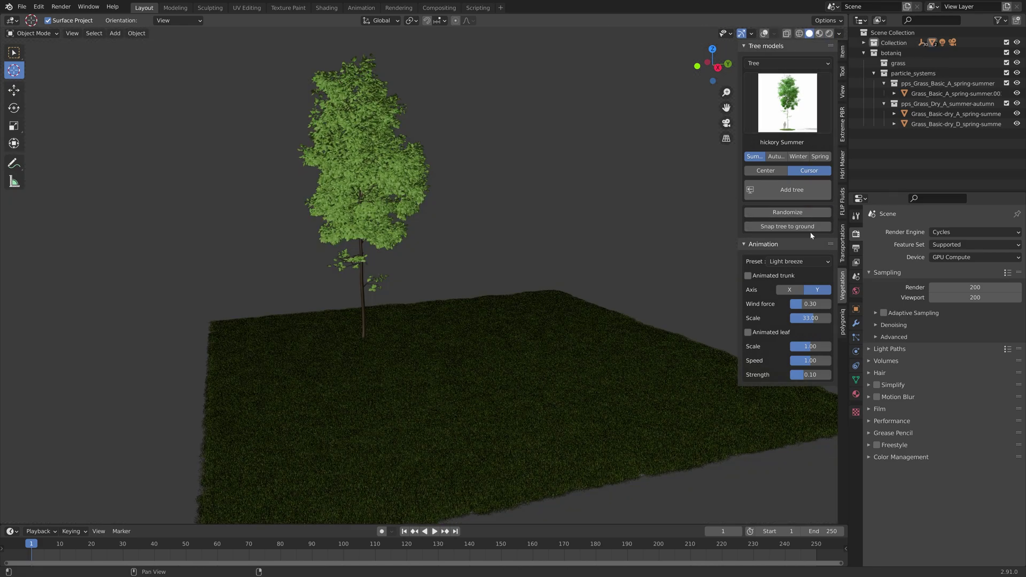
click(809, 215)
click(810, 215)
click(809, 215)
click(809, 214)
click(808, 212)
click(808, 212)
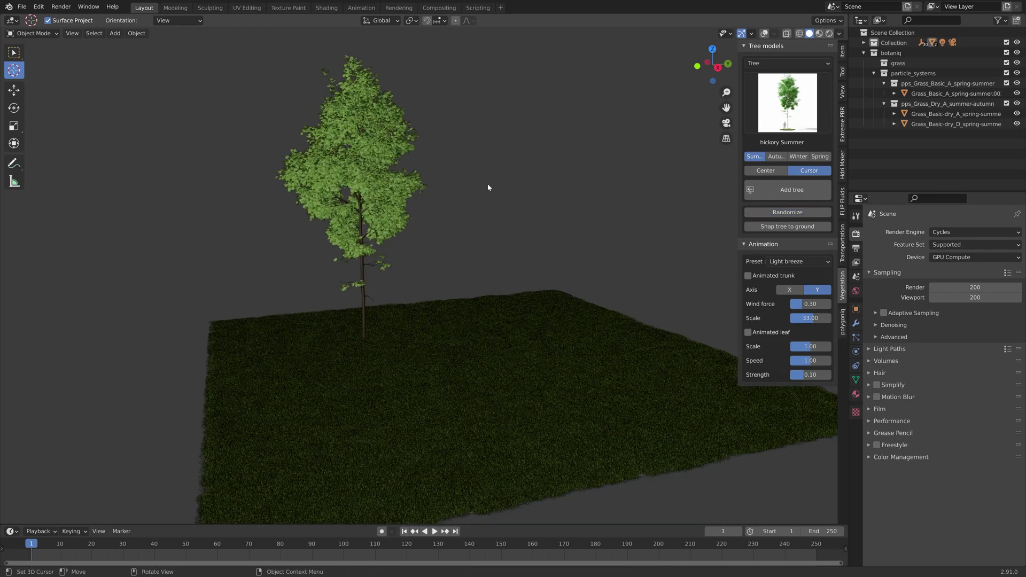
Apply the Light breeze animation preset to the hickory, play it back up close and return to the first frame.
click(781, 262)
click(775, 273)
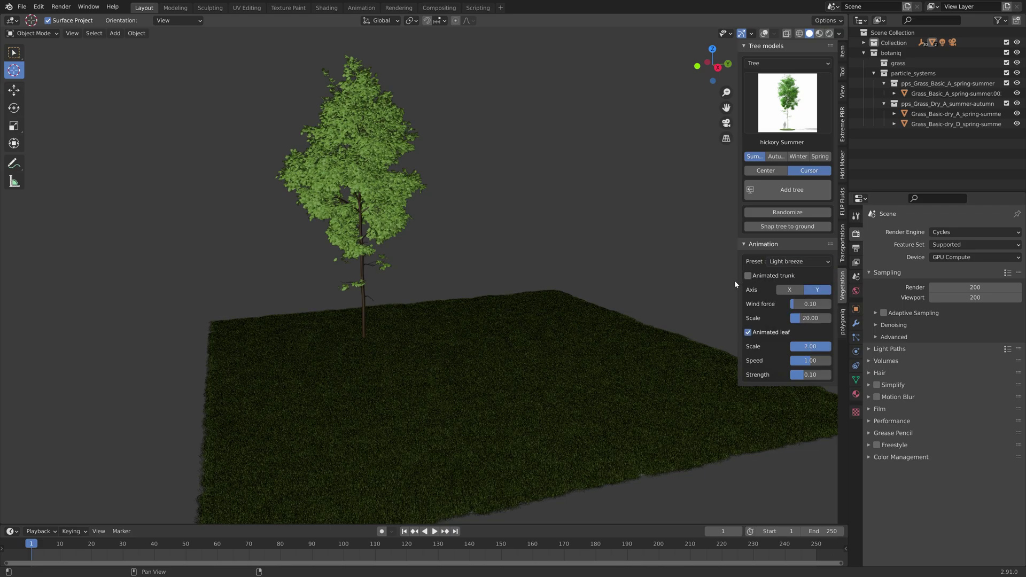
key(space)
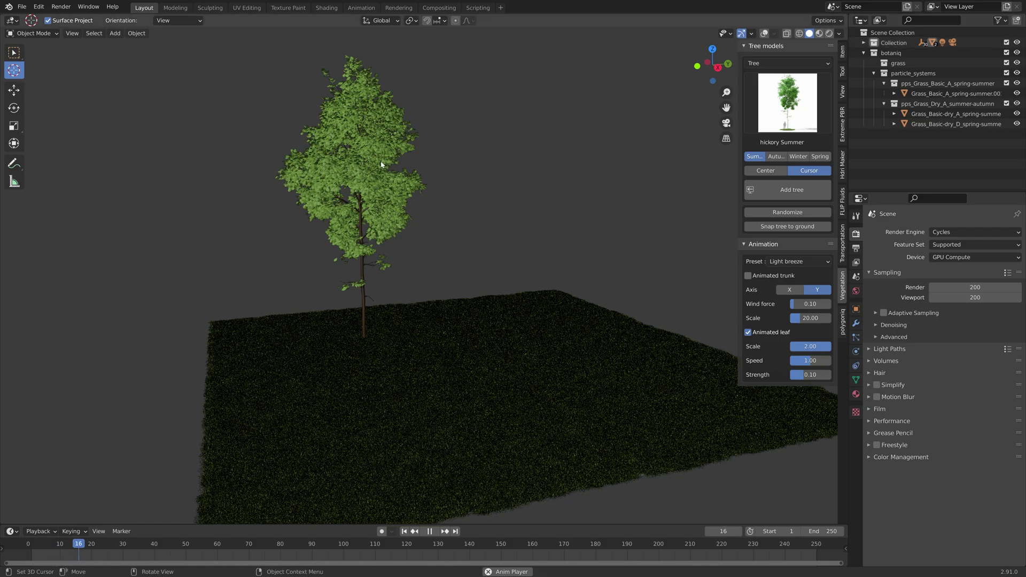
scroll(314, 146, up, 4)
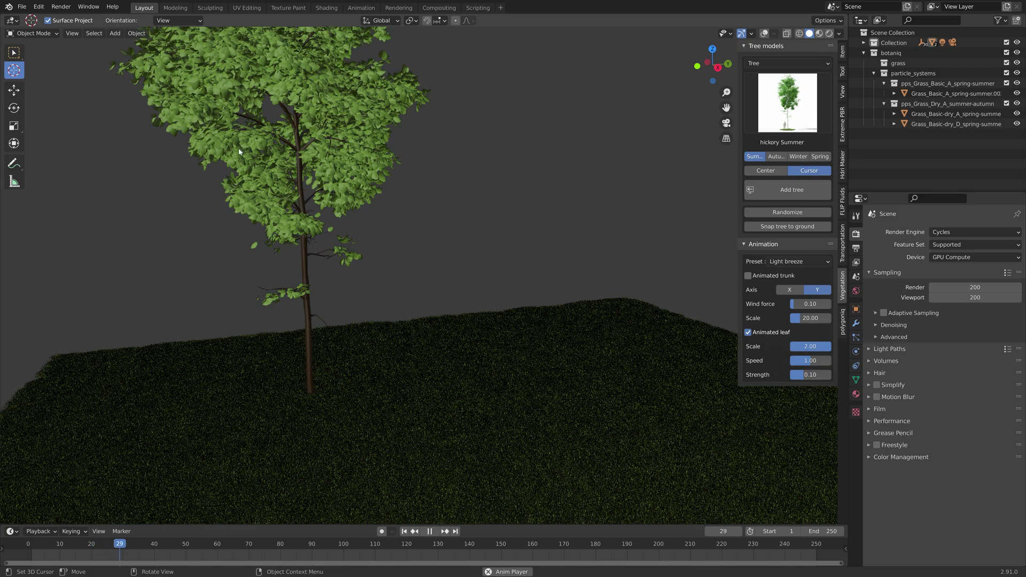
key(space)
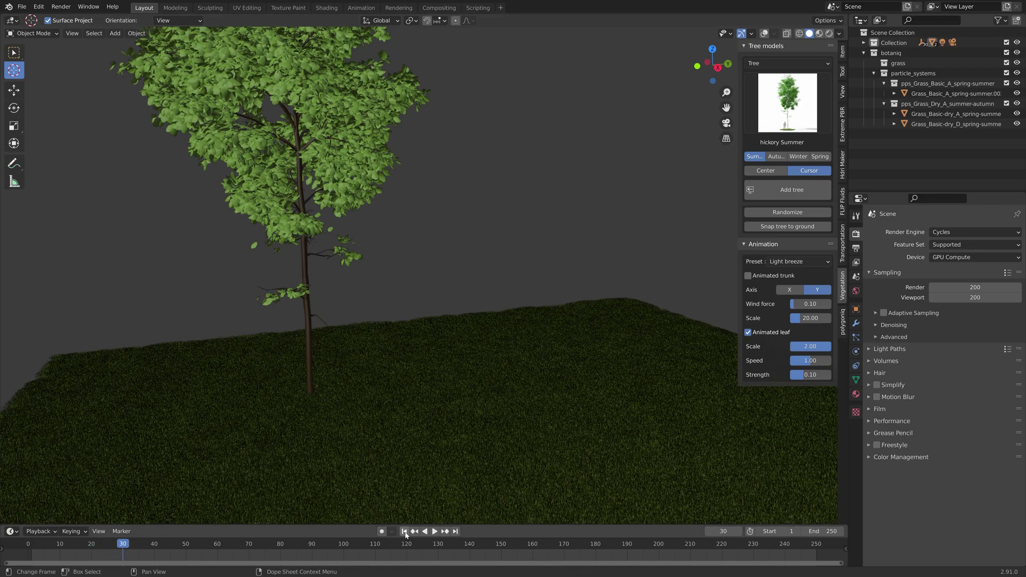
key(shift+Left)
Apply the Medium wind animation preset to the hickory, play it back and return to the first frame.
click(799, 262)
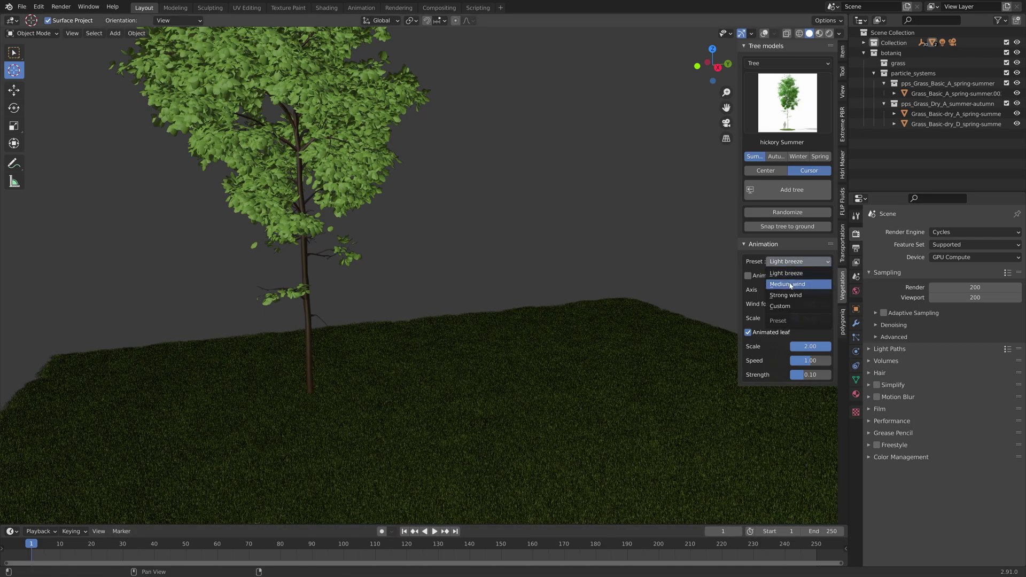
click(790, 284)
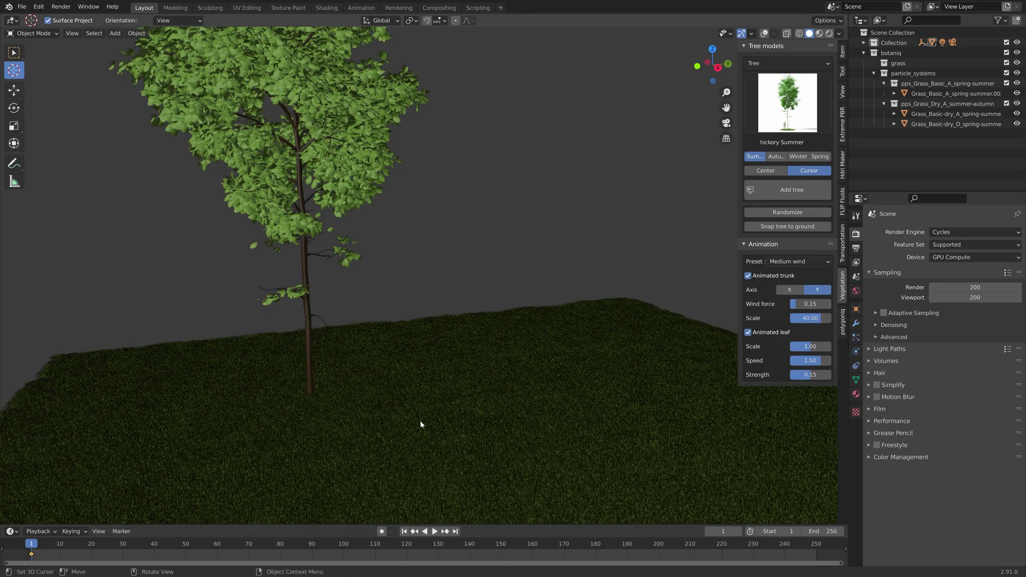
key(space)
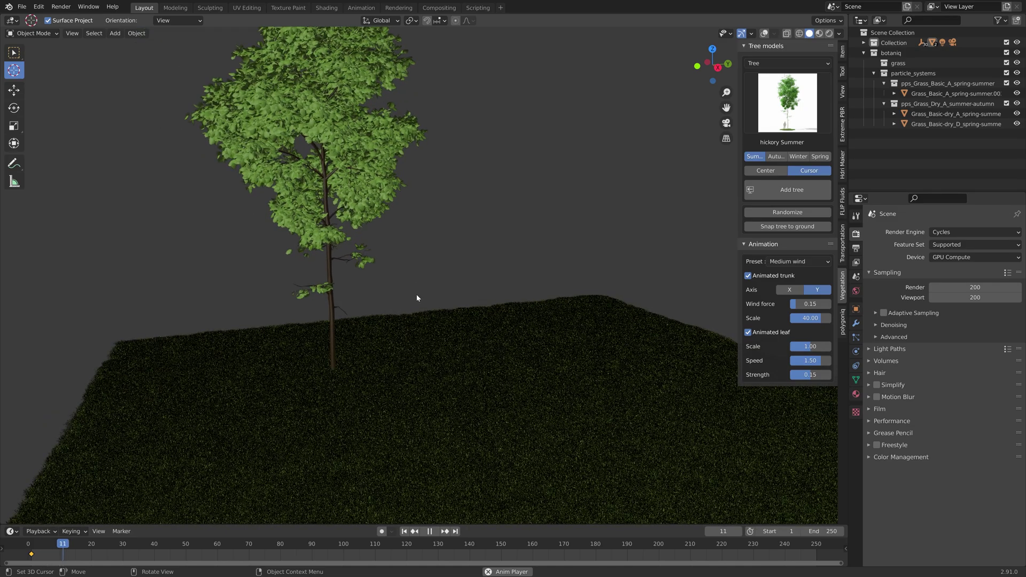
scroll(417, 298, down, 1)
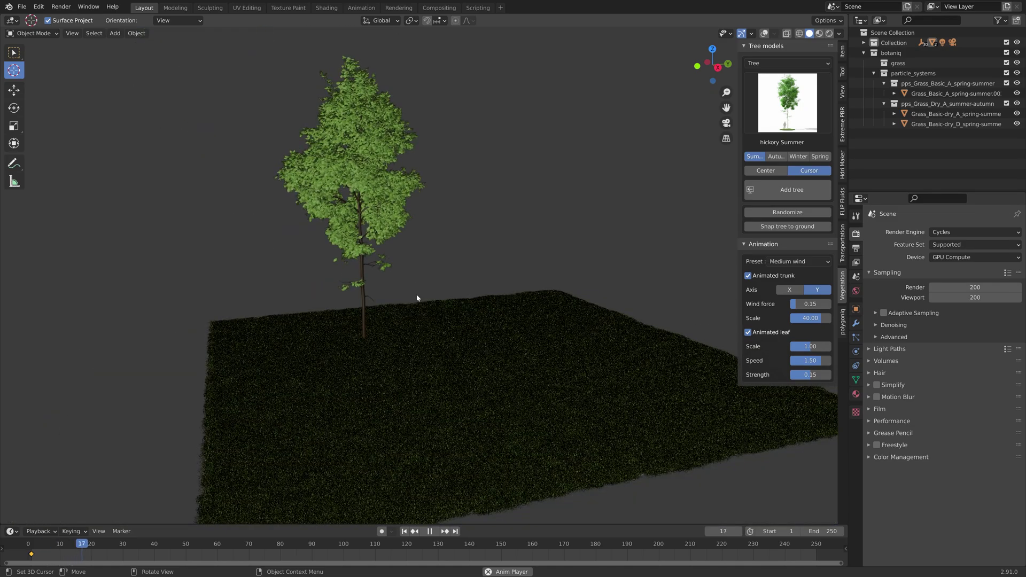
click(428, 531)
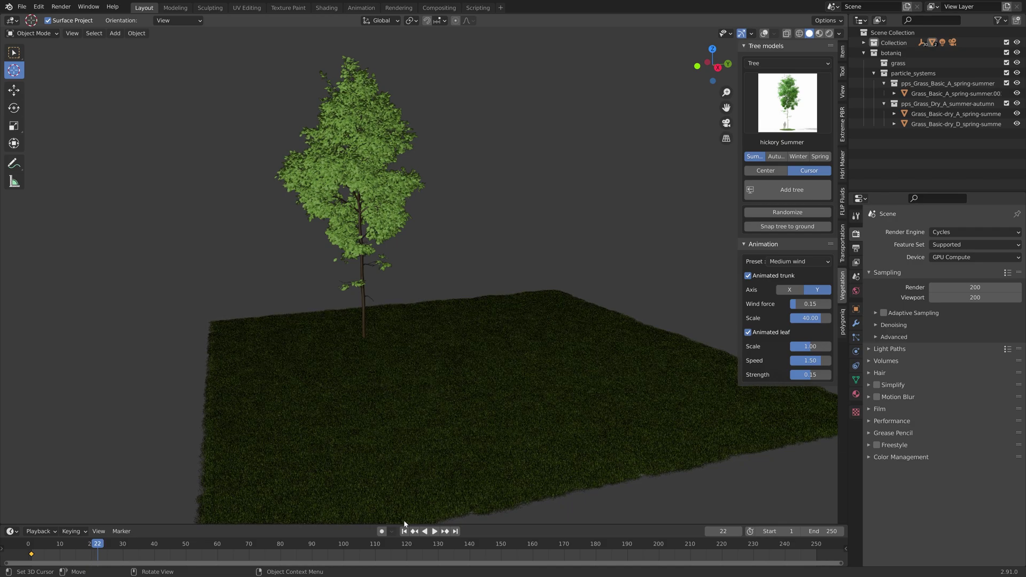
key(shift+Left)
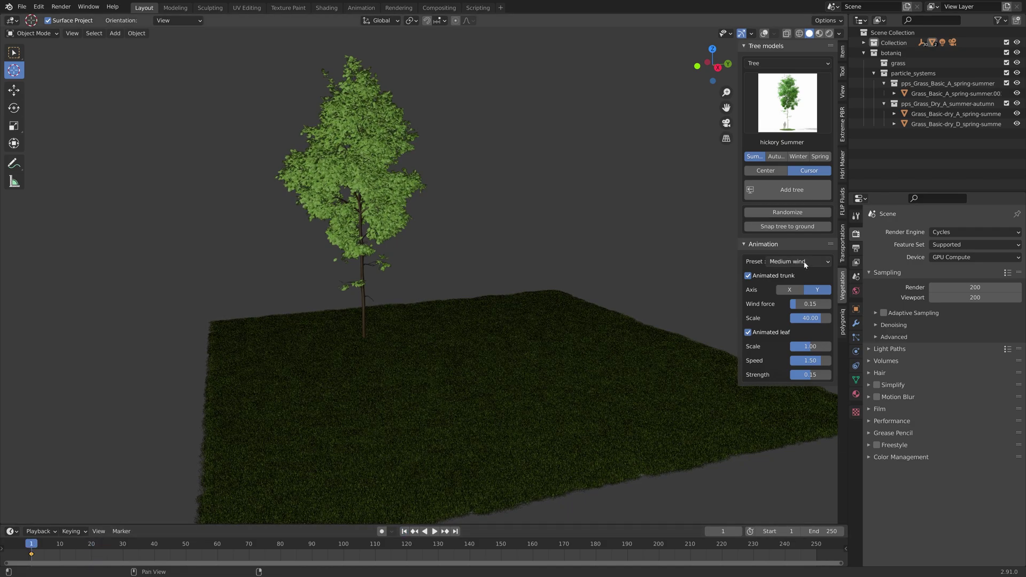
Apply the Strong wind animation preset to the hickory, play it back from another angle and stop playback.
click(802, 262)
click(797, 295)
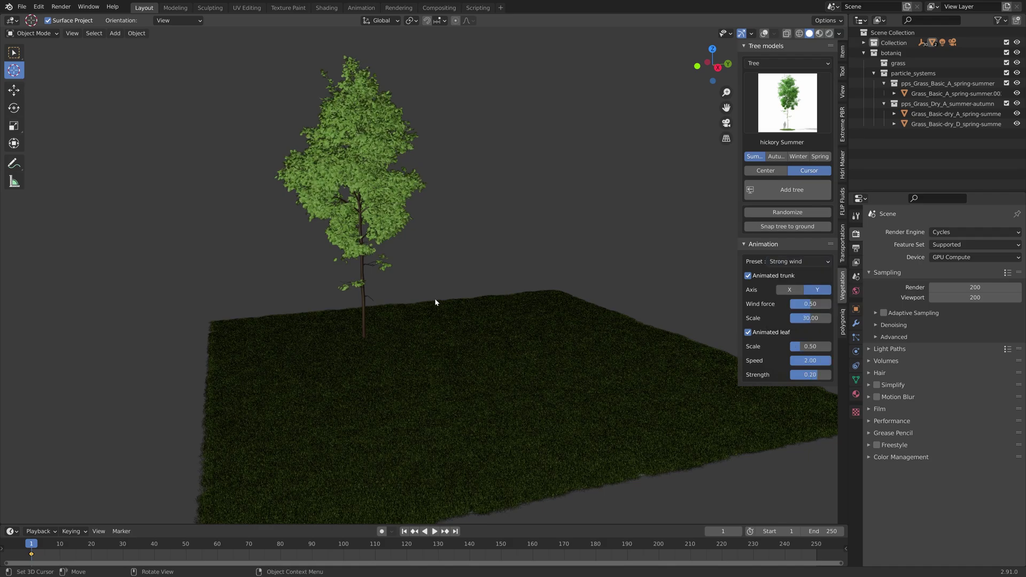
key(space)
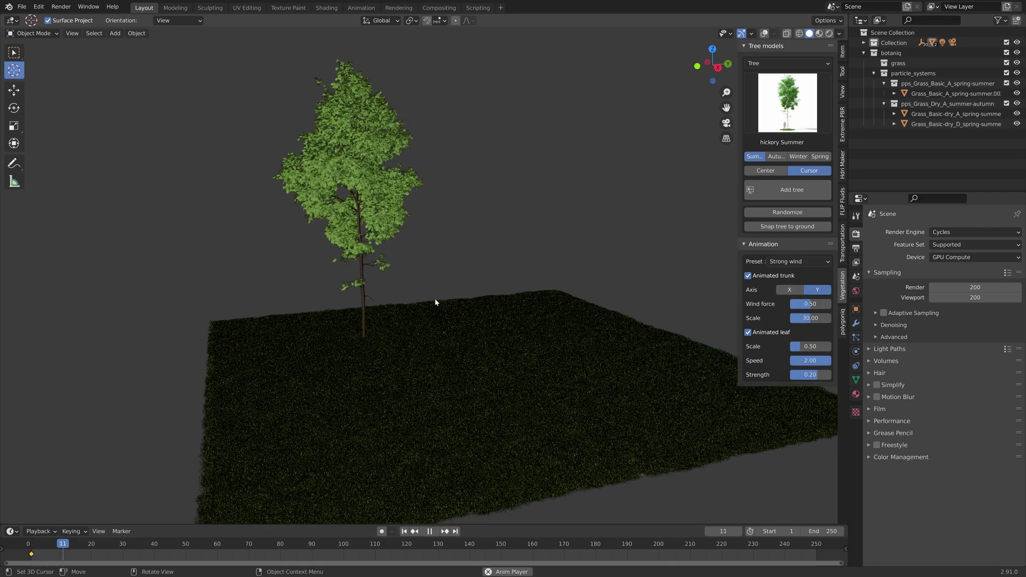
middle_drag(422, 250, 463, 249)
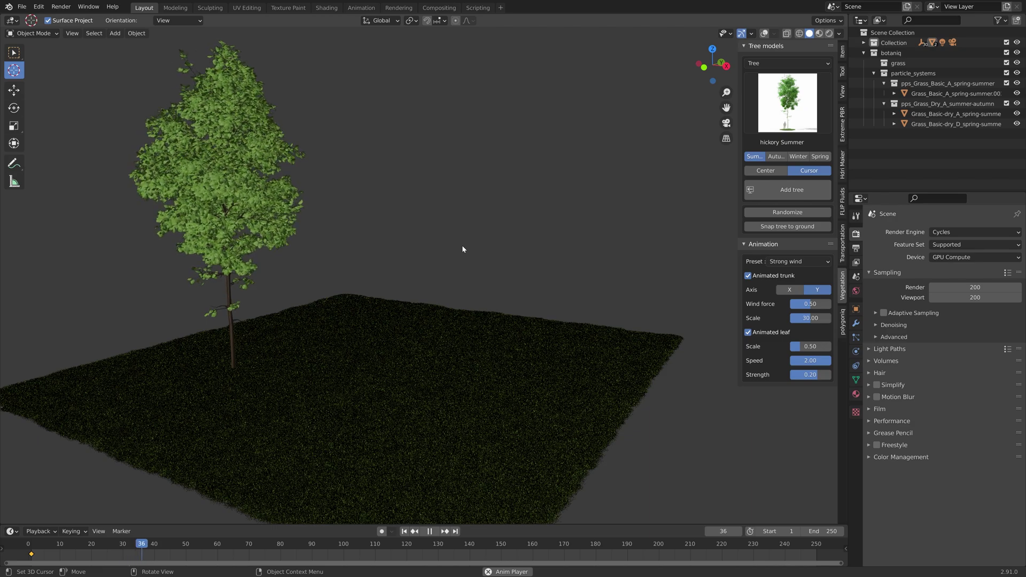
key(space)
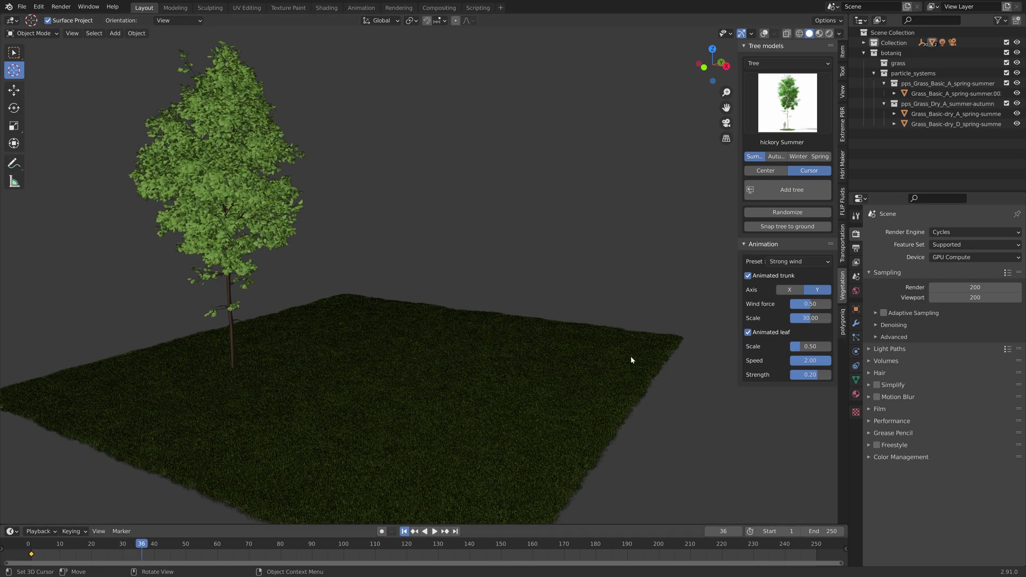
Return the timeline to its first frame and turn off the hickory's leaf and trunk animation.
key(shift+Left)
click(748, 333)
click(748, 276)
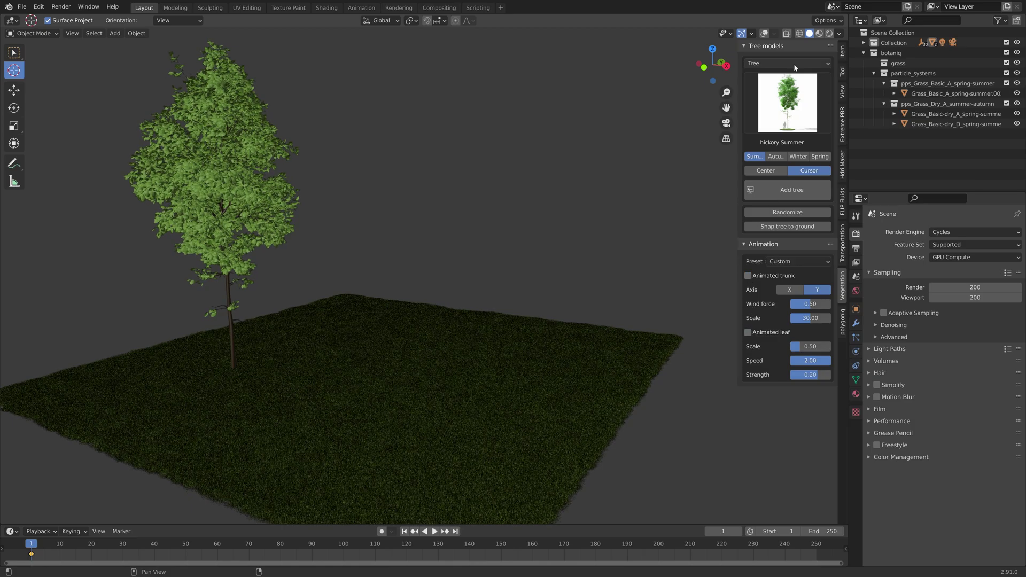
Look through the Tree and Ornemental_plant categories of the tree models library.
click(787, 104)
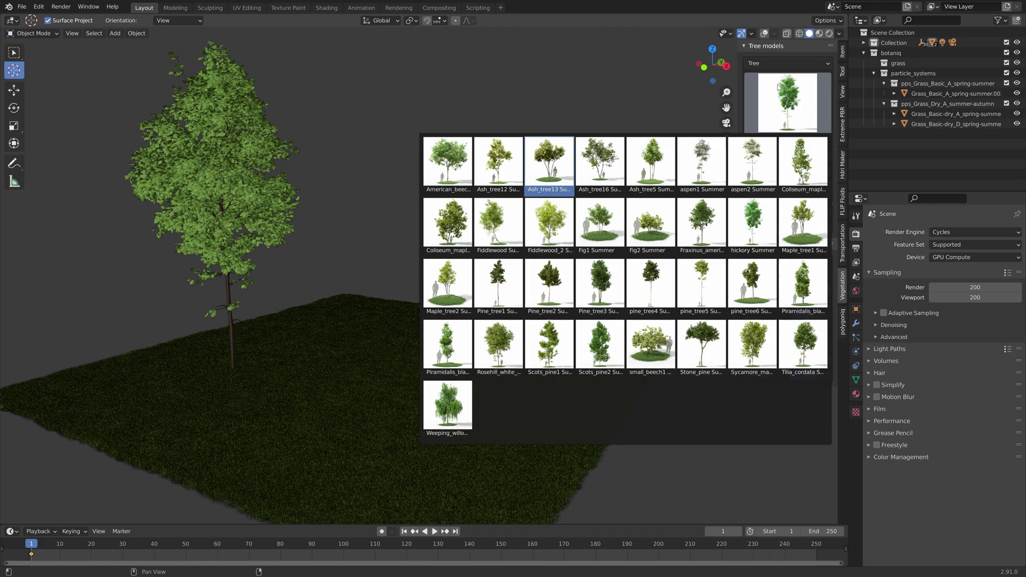
click(775, 63)
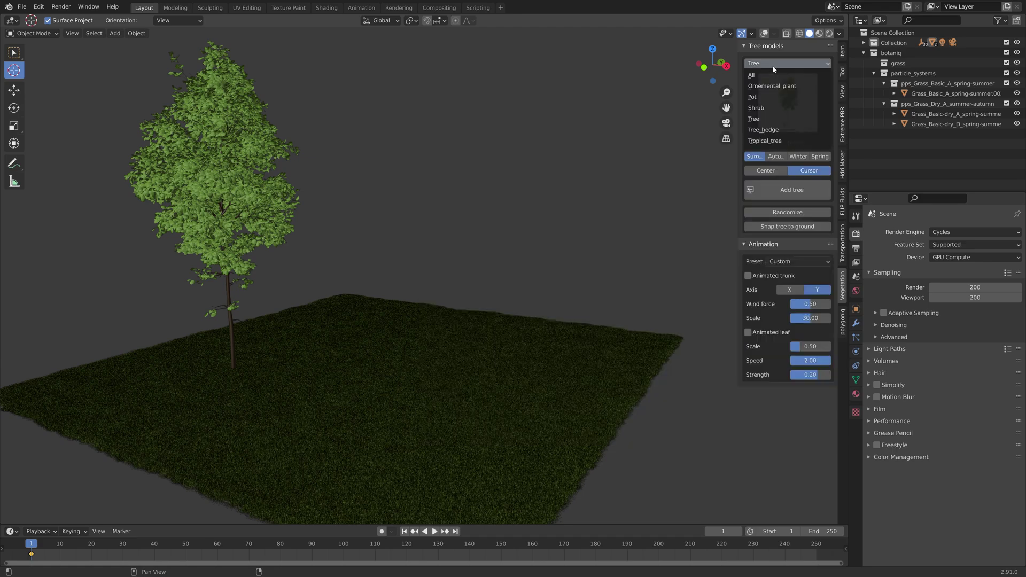
click(772, 86)
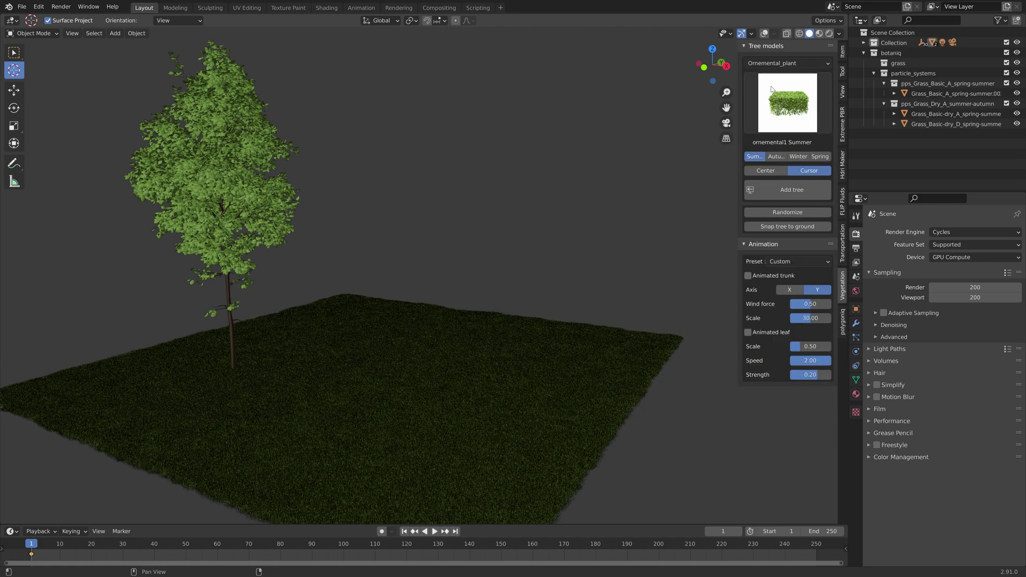
click(772, 89)
Choose pot5 from the Pot category, place the 3D cursor on open grass away from the hickory and add the pot there.
click(785, 64)
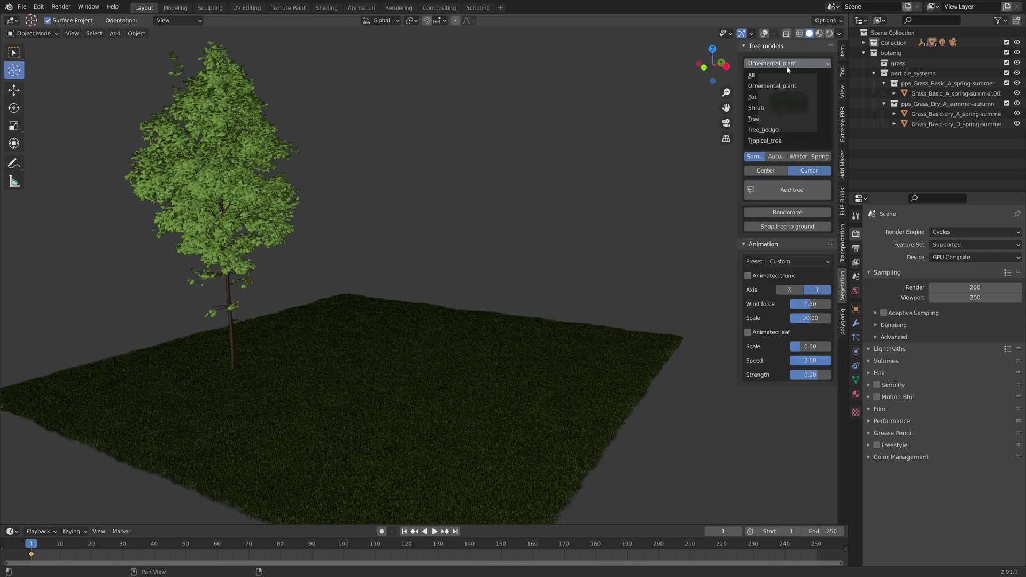
click(780, 101)
click(780, 103)
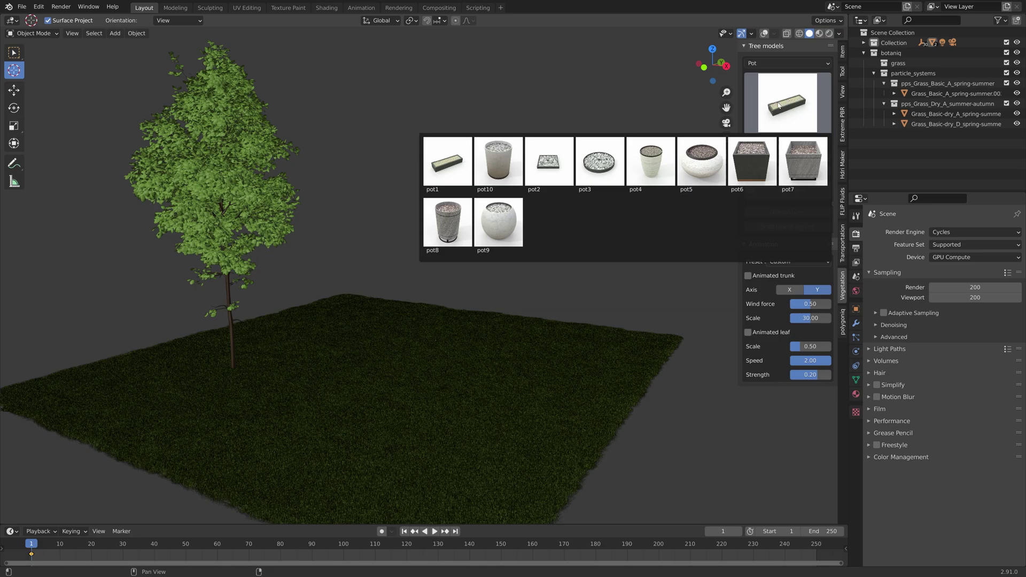
click(709, 160)
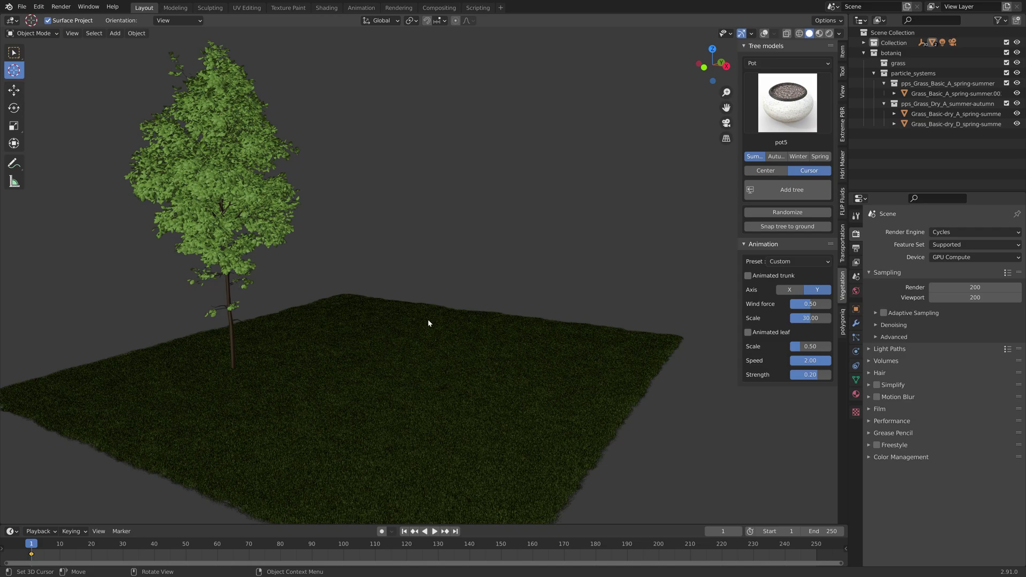
click(485, 359)
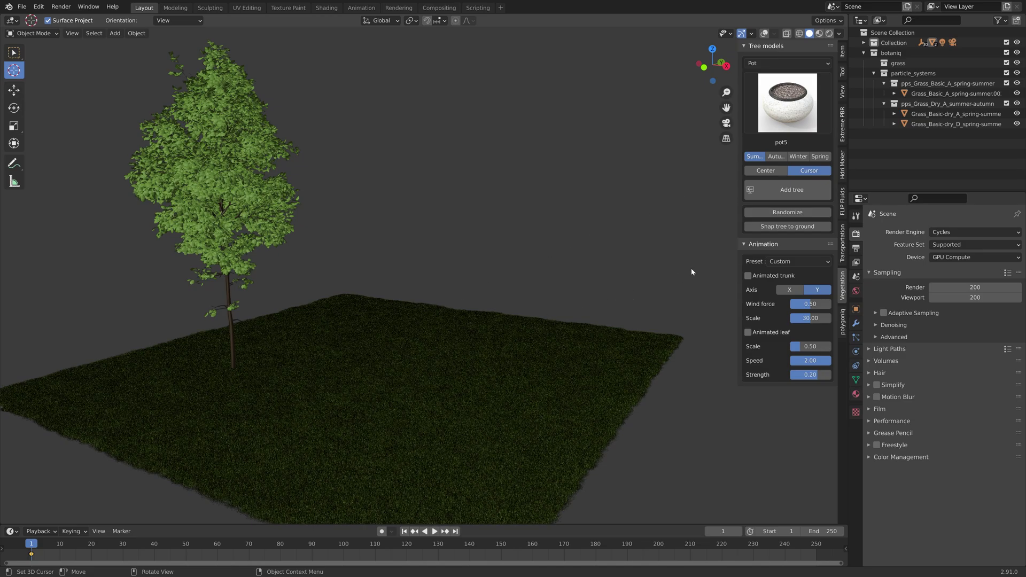
click(811, 197)
Snap the newly added pot to the ground.
scroll(465, 365, up, 5)
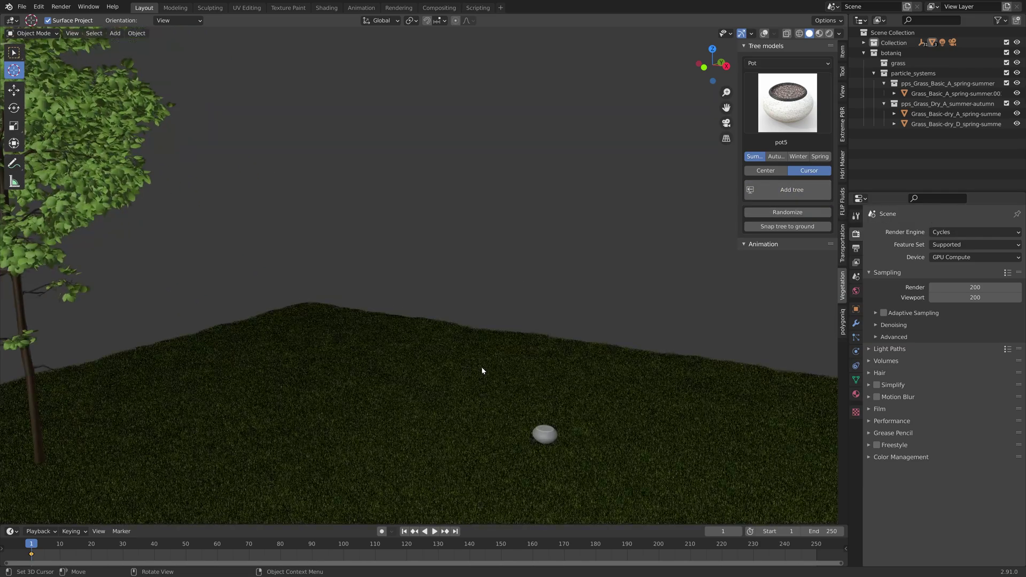
shift+middle_drag(482, 371, 332, 91)
scroll(444, 242, up, 6)
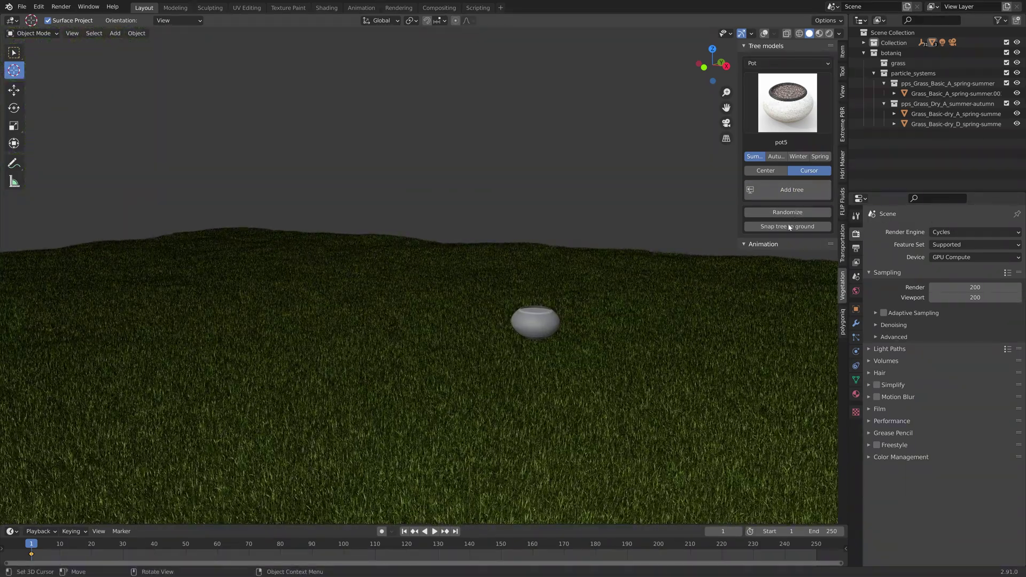
click(789, 227)
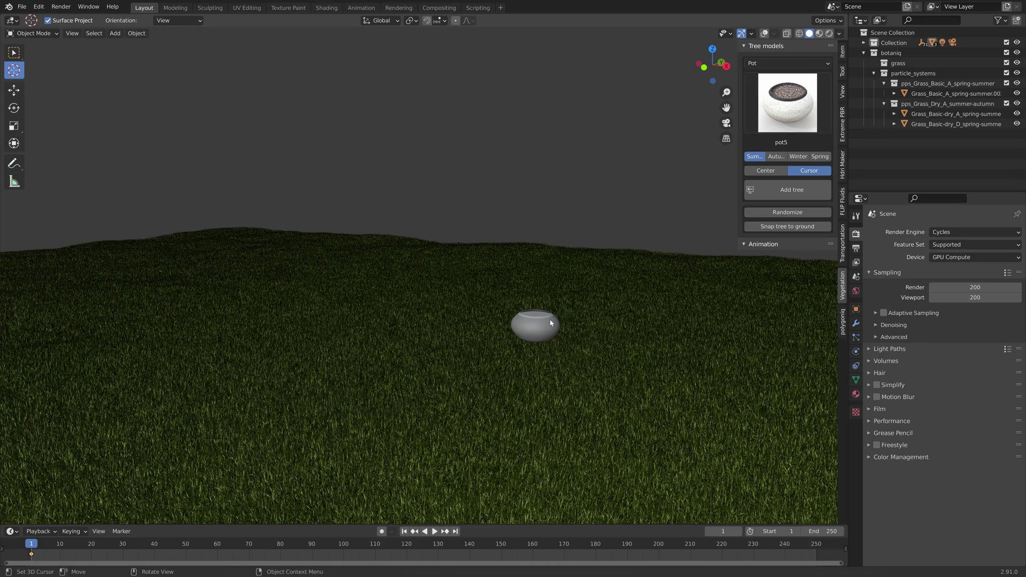
scroll(550, 320, down, 8)
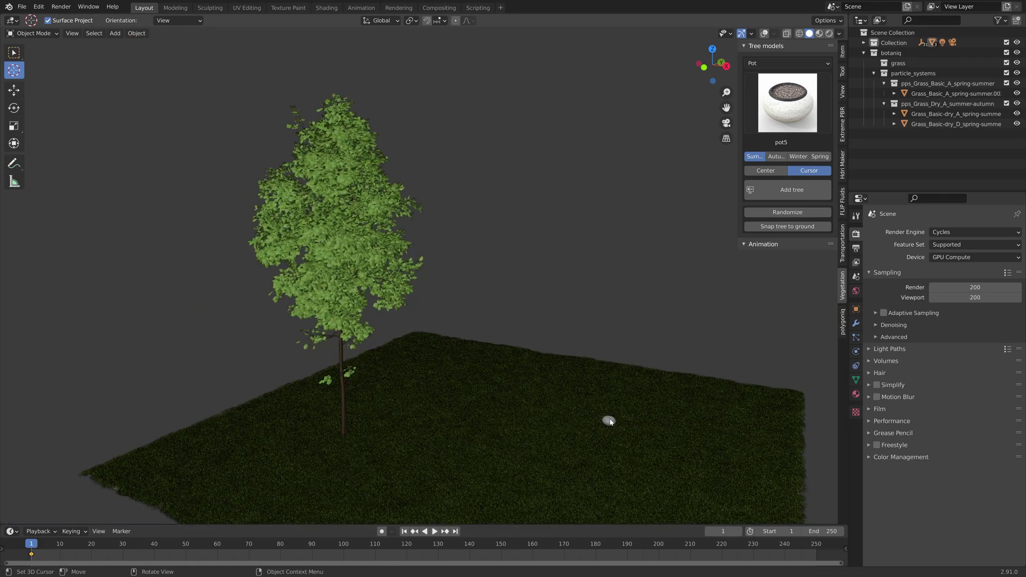
Show the viewport overlays, select the pot and place the 3D cursor at the centre of its opening.
click(766, 33)
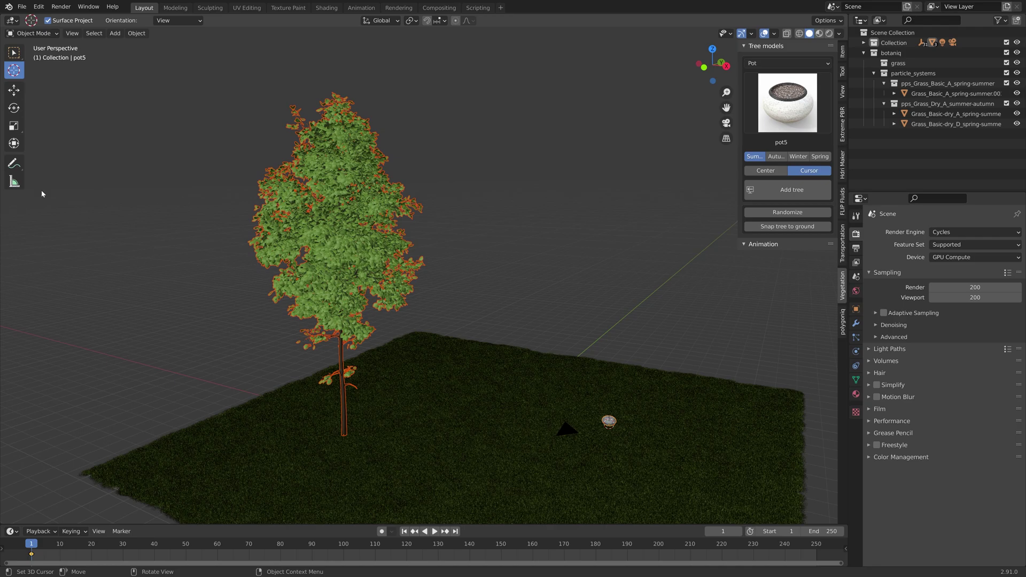
key(w)
click(609, 423)
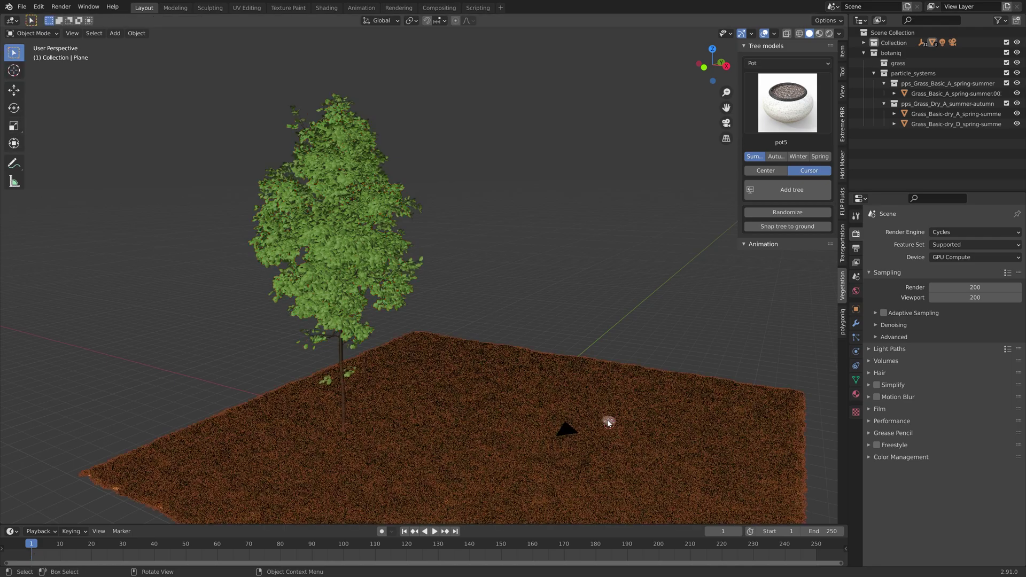
click(609, 423)
key(KP_Decimal)
middle_drag(495, 218, 522, 277)
scroll(522, 278, down, 5)
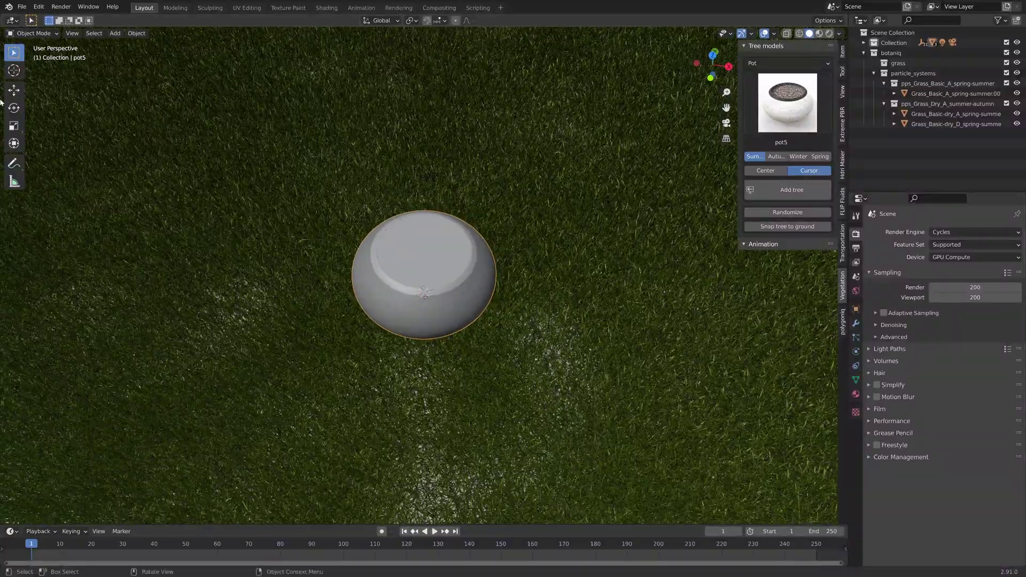
click(13, 70)
scroll(506, 325, down, 3)
middle_drag(507, 325, 494, 252)
Add Shaped_shrub2 Summer from the Ornemental_plant category at the 3D cursor in the pot.
click(769, 63)
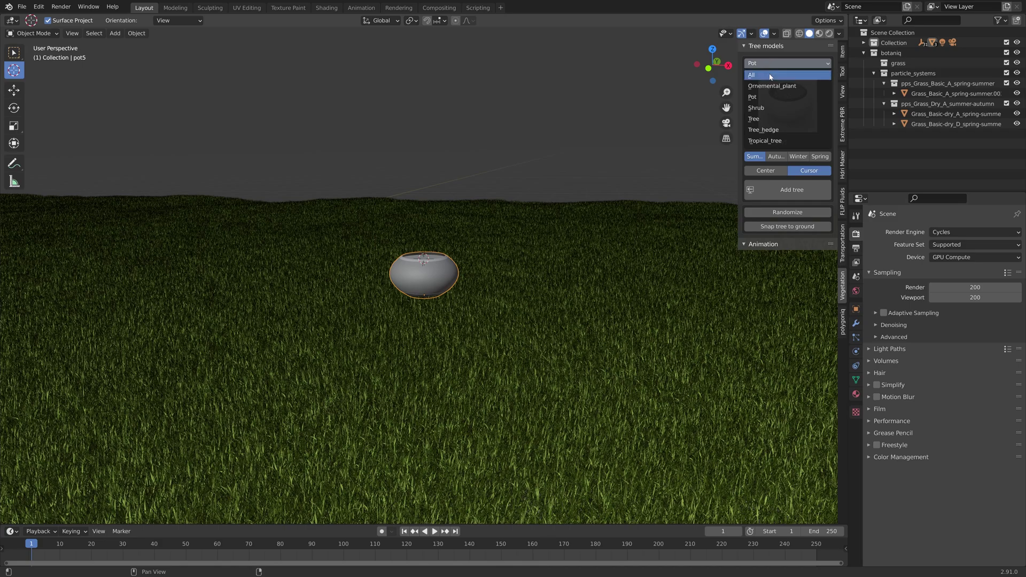
click(782, 86)
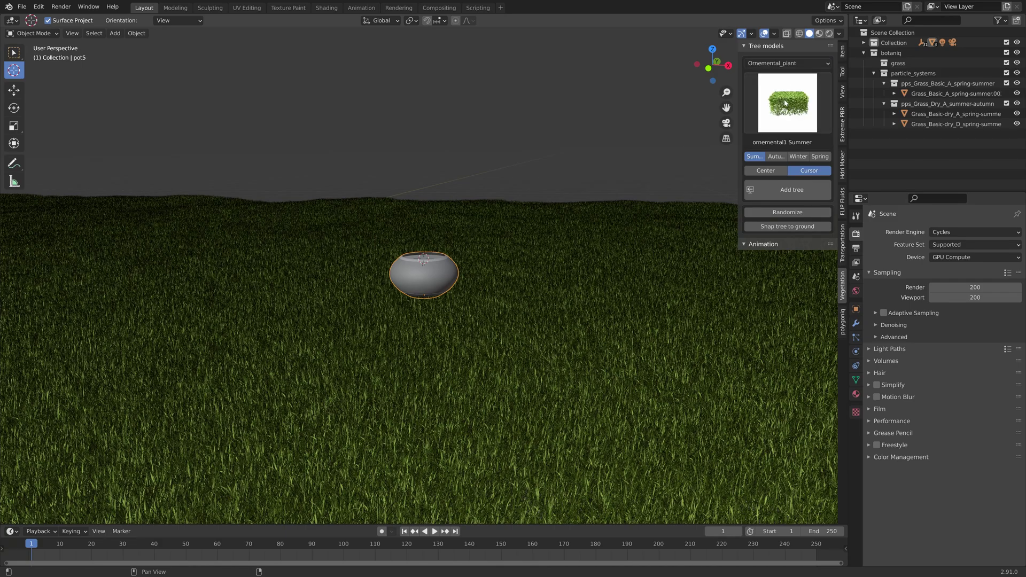
click(785, 102)
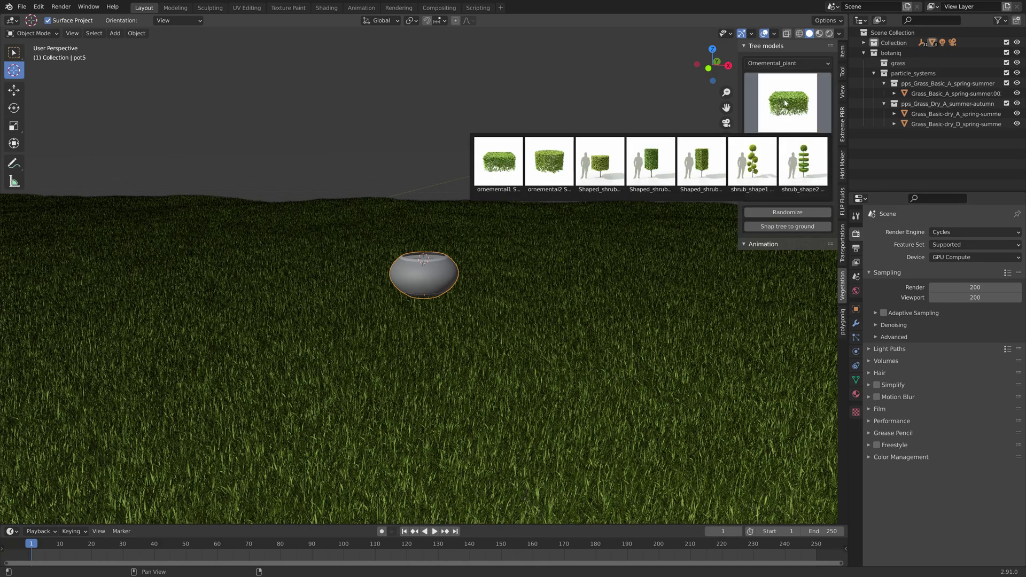
click(651, 160)
click(802, 197)
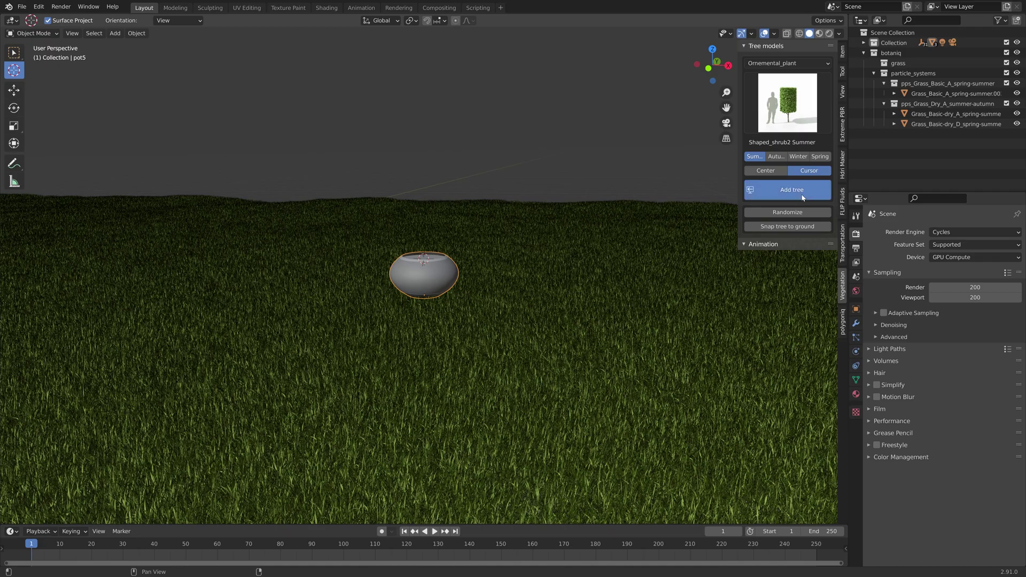
scroll(532, 200, down, 4)
middle_drag(531, 200, 495, 199)
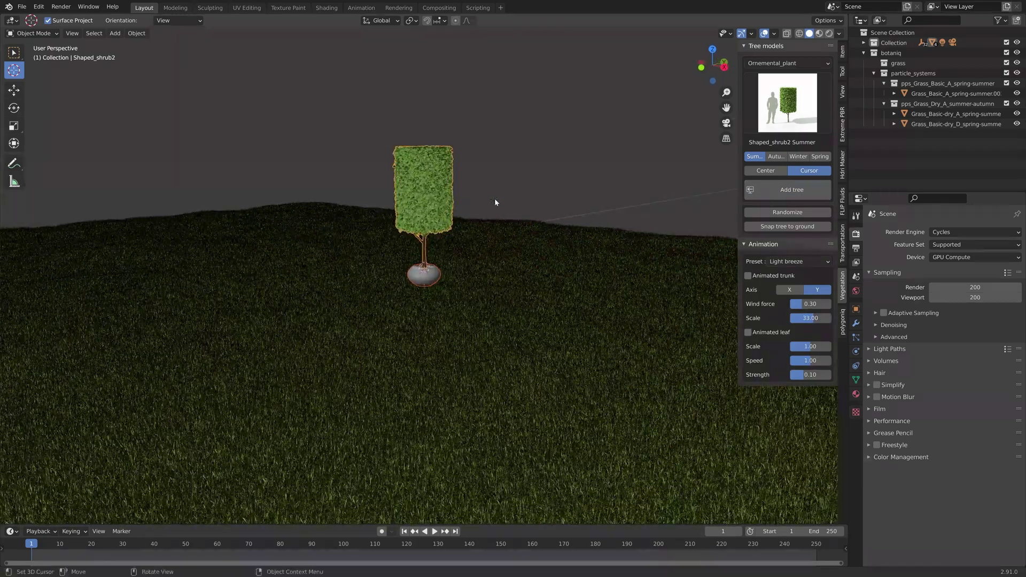
Switch the viewport to rendered shading and hide the overlays.
click(829, 34)
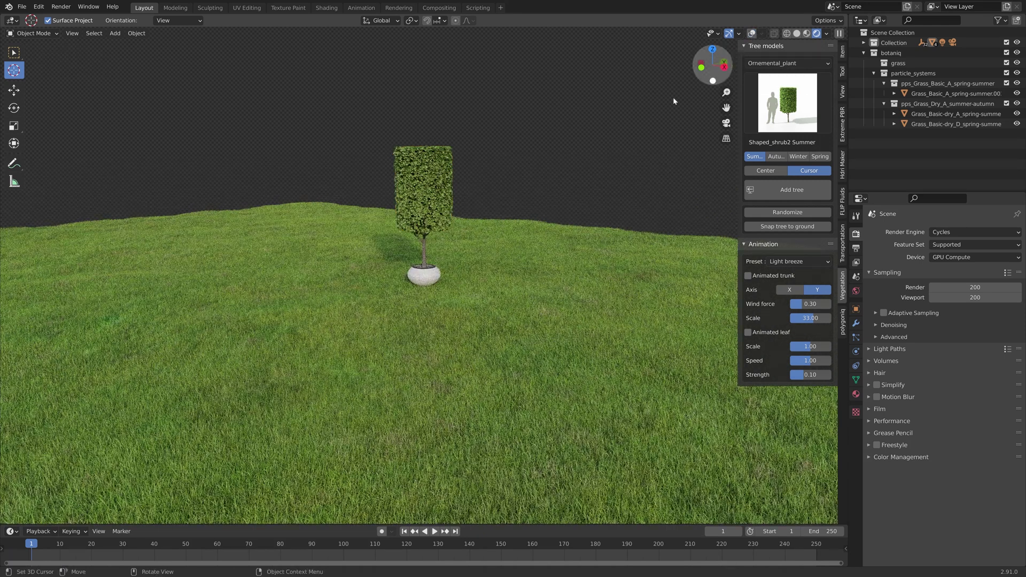
Delete the shaped shrub together with its pot.
click(14, 52)
key(x)
click(402, 188)
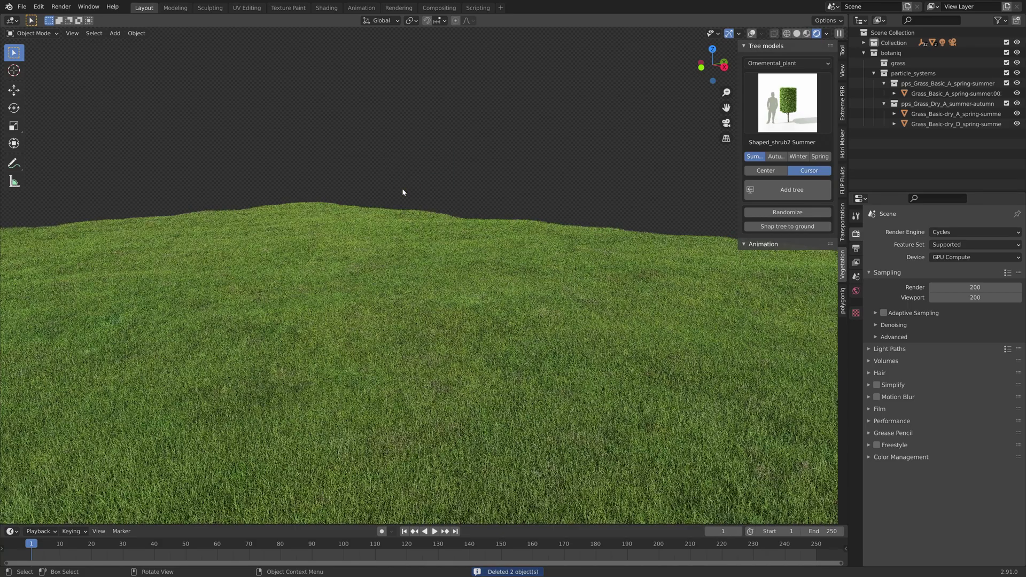
Select the hickory tree and turn the viewport overlays back on.
key(Home)
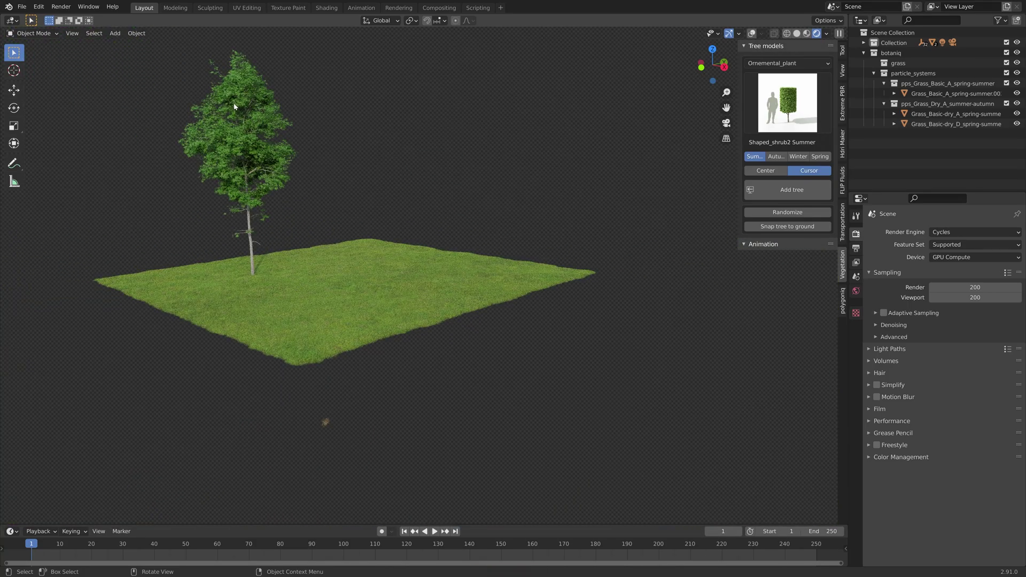
click(234, 106)
click(751, 33)
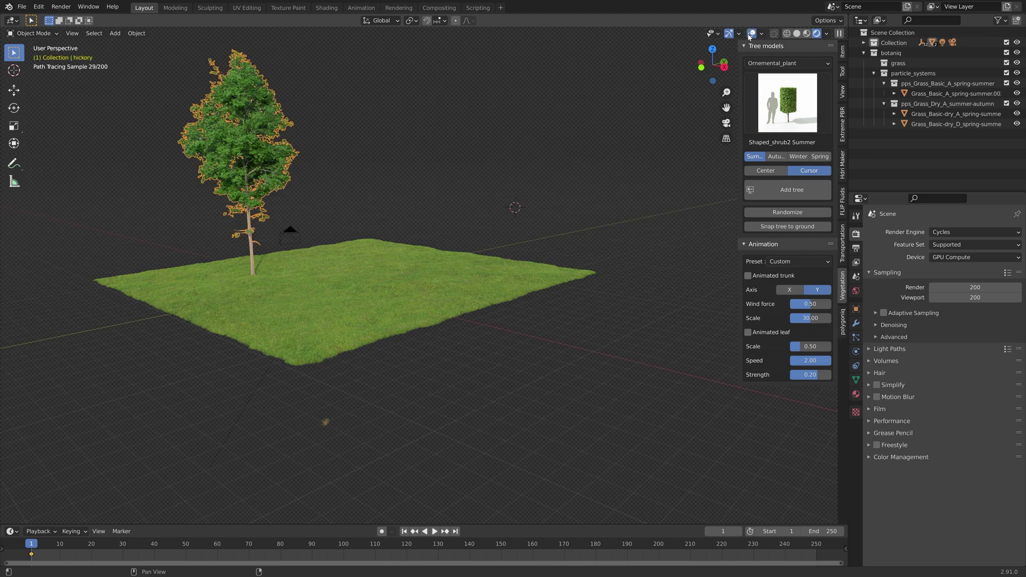
shift+middle_drag(399, 159, 521, 199)
scroll(520, 199, up, 4)
scroll(508, 230, down, 2)
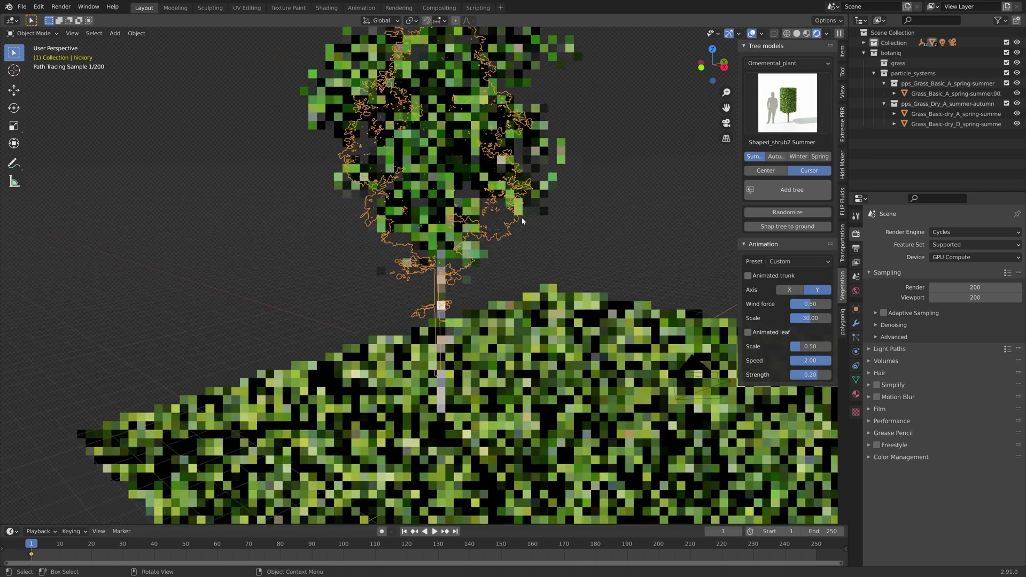
Browse the Shrub and Tree_hedge categories of the tree models library.
click(768, 64)
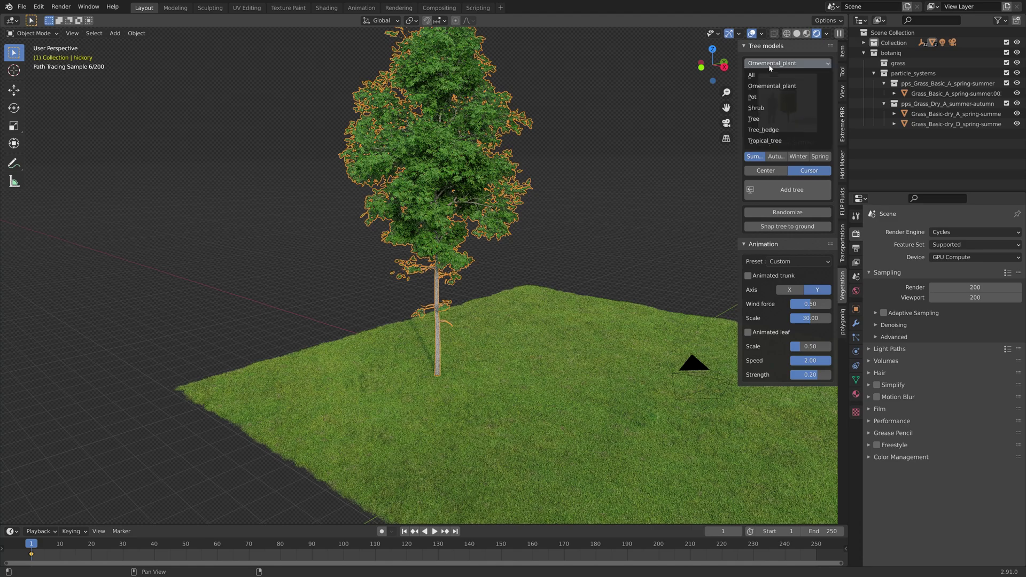
click(768, 107)
click(773, 104)
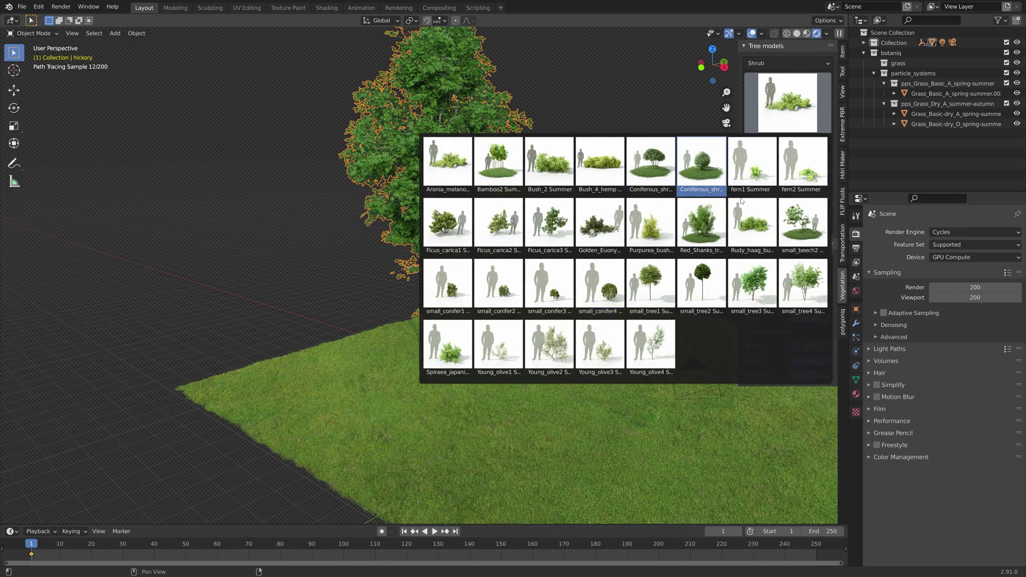
click(773, 62)
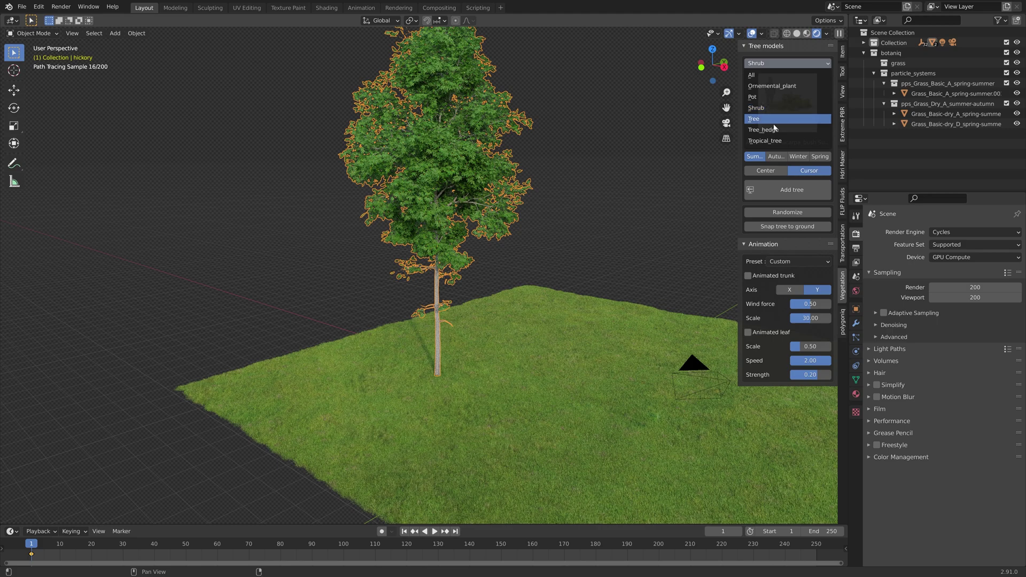
click(774, 136)
click(784, 114)
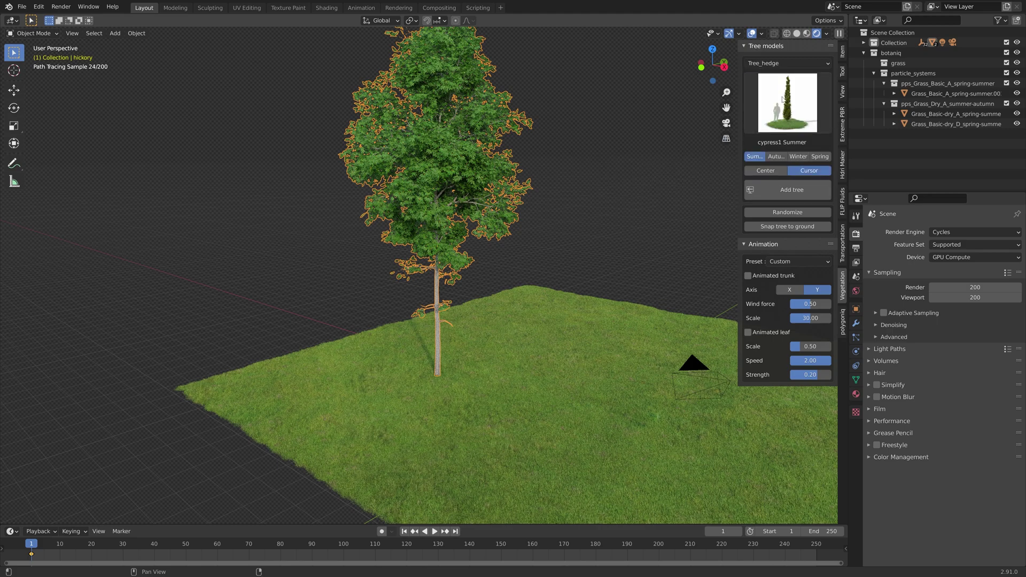
Split the 3D viewport into two side-by-side areas and make the new one a Shader Editor.
drag(846, 16, 404, 23)
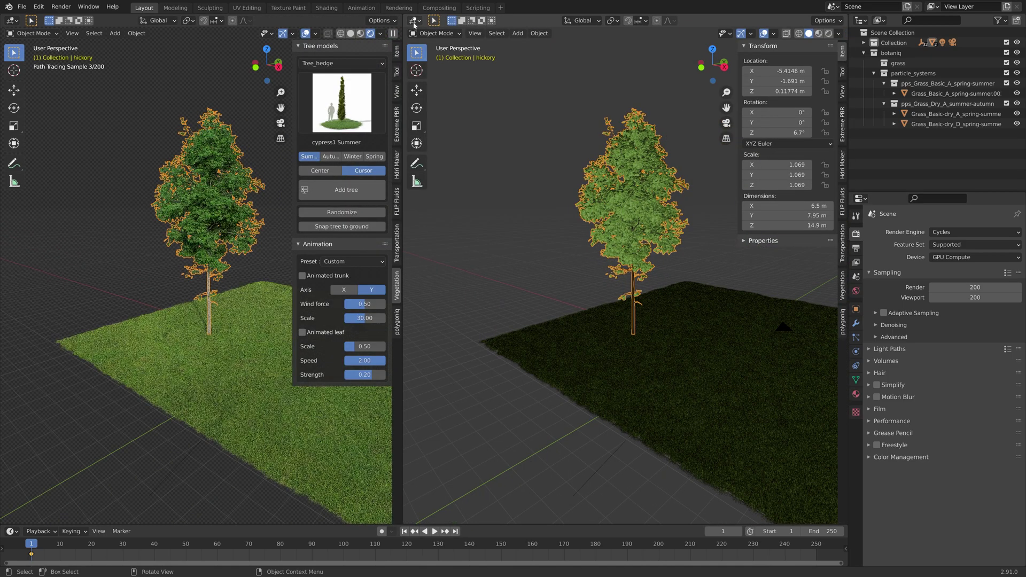
click(414, 22)
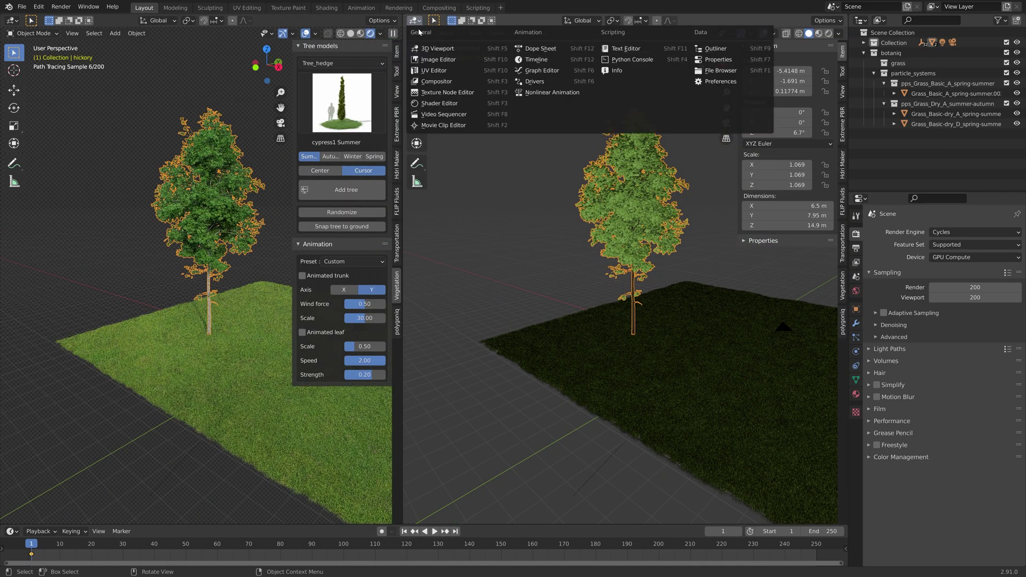
click(446, 102)
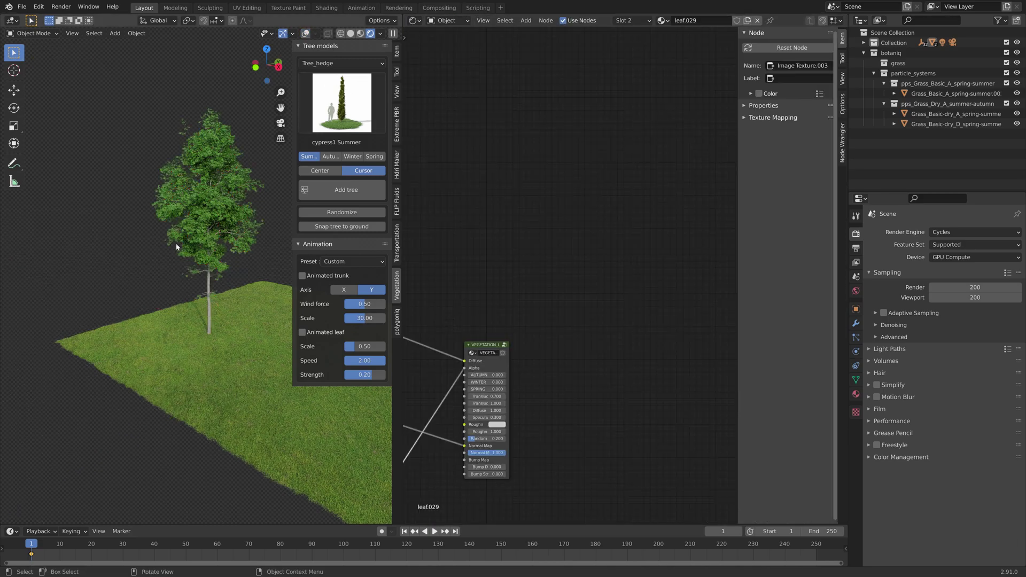
In the hickory's leaf vegetation shader node, try AUTUMN at 1.000, return it to 0.000 and set WINTER to 1.000.
scroll(176, 246, up, 10)
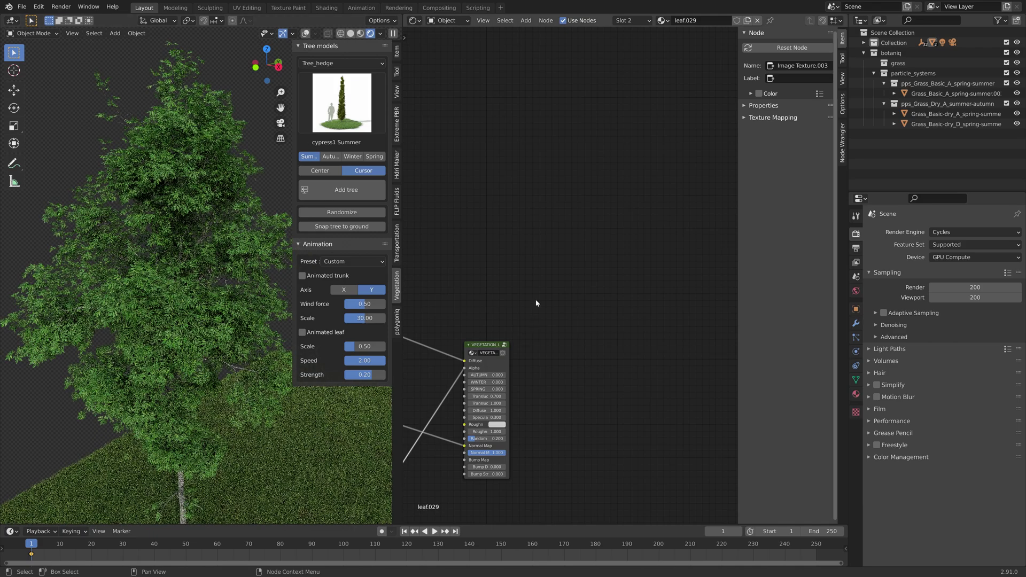
middle_drag(526, 276, 635, 158)
scroll(678, 283, up, 5)
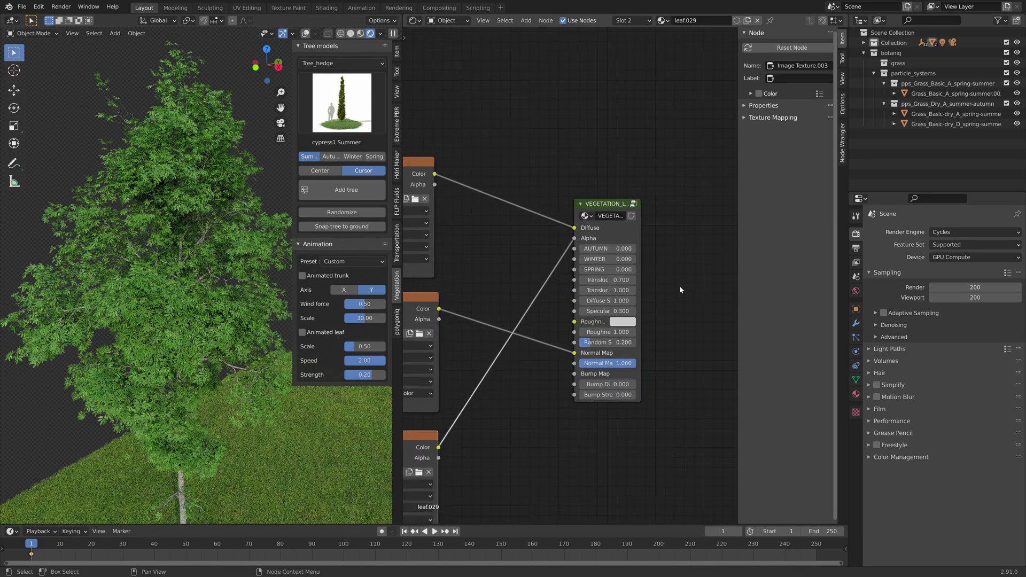
scroll(680, 289, up, 3)
drag(618, 225, 690, 225)
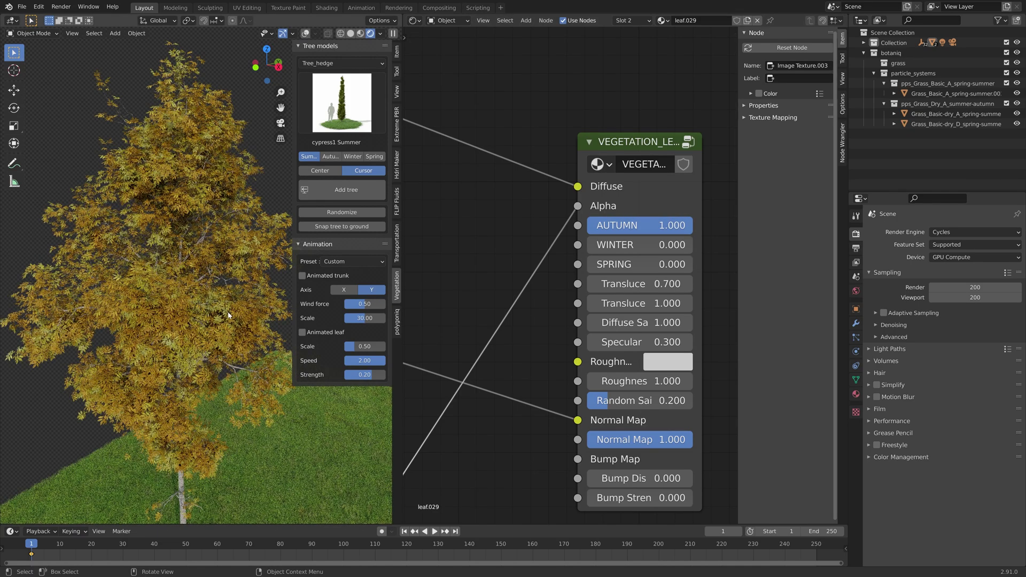
drag(668, 225, 692, 245)
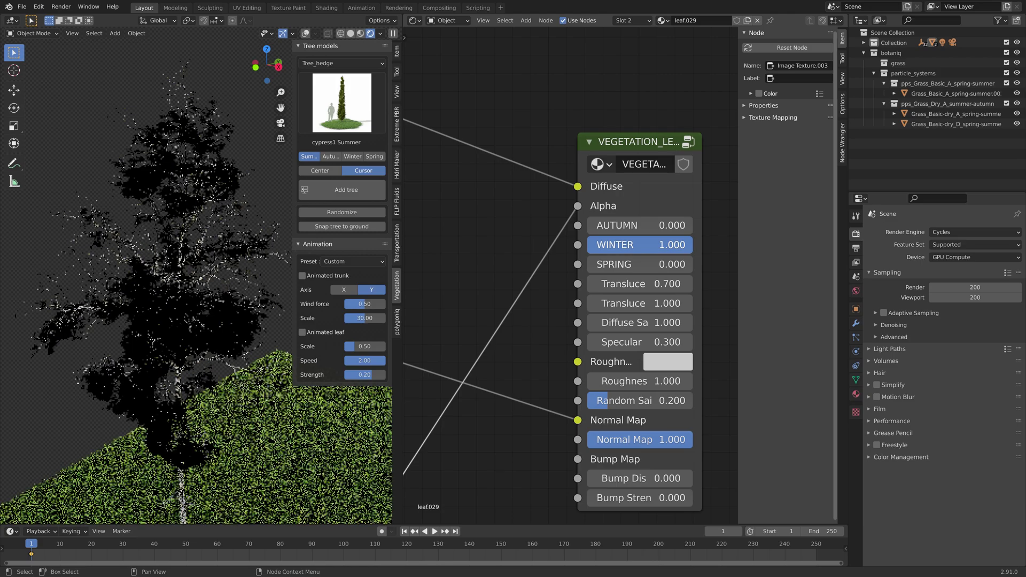
Switch the viewport to solid shading, set WINTER to 0.000 on the hickory's leaf shader node, and return to rendered shading.
click(350, 35)
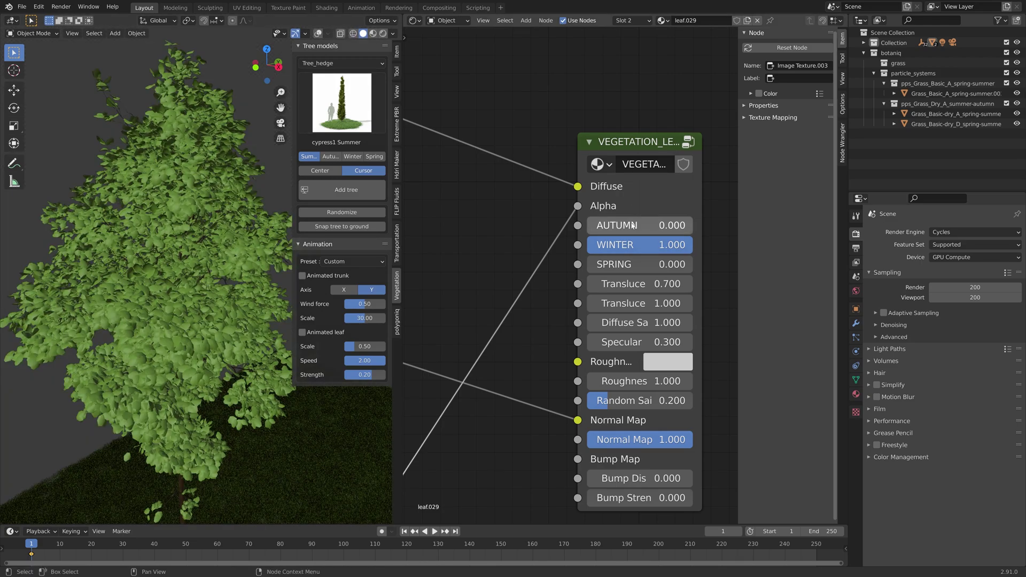
drag(681, 245, 587, 245)
click(383, 33)
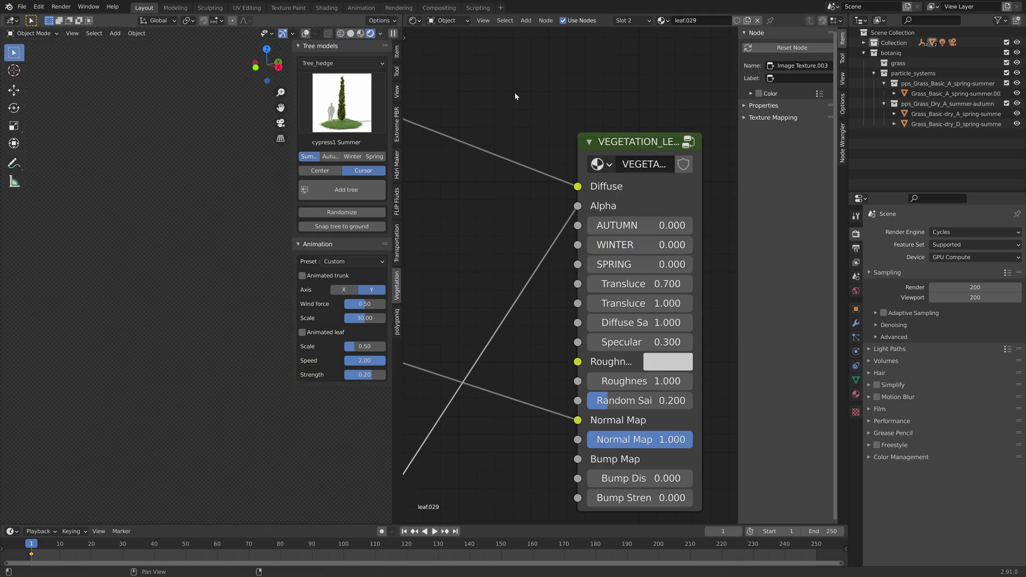
click(703, 248)
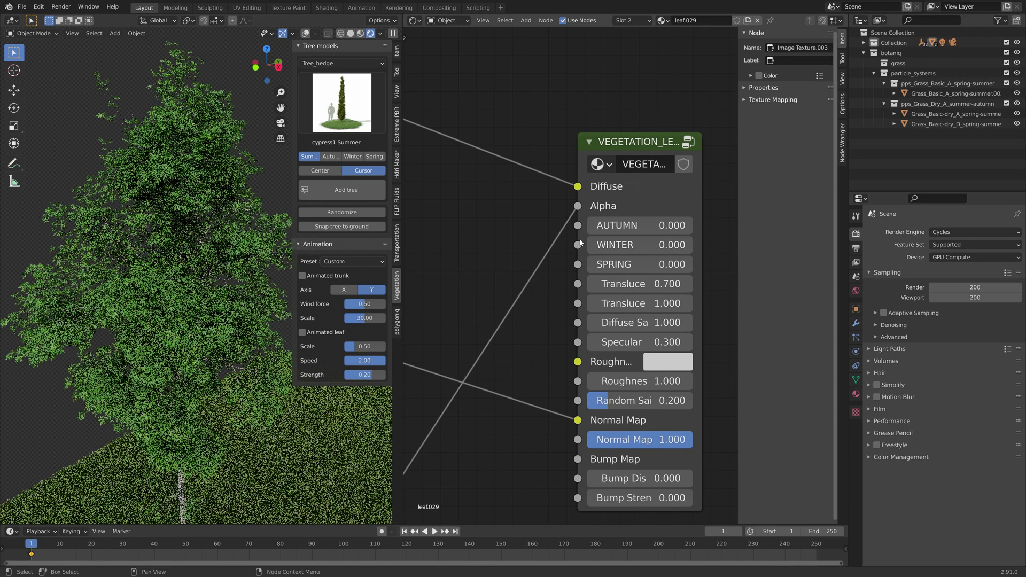
Try WINTER at 1.000 on the leaf node, return it to 0.000, and widen the node to show its full labels.
drag(599, 246, 693, 246)
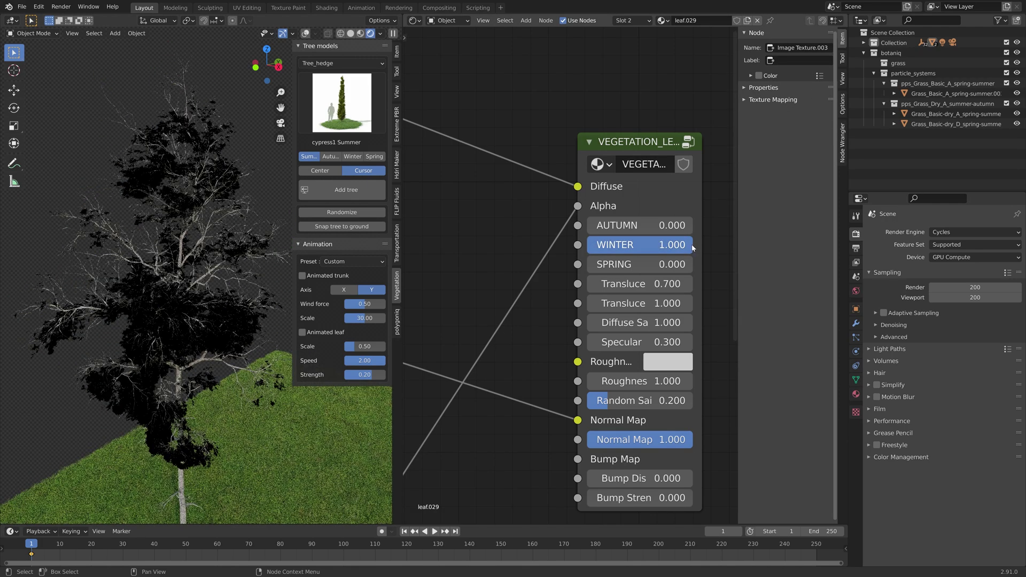
drag(675, 249, 588, 264)
drag(701, 302, 740, 296)
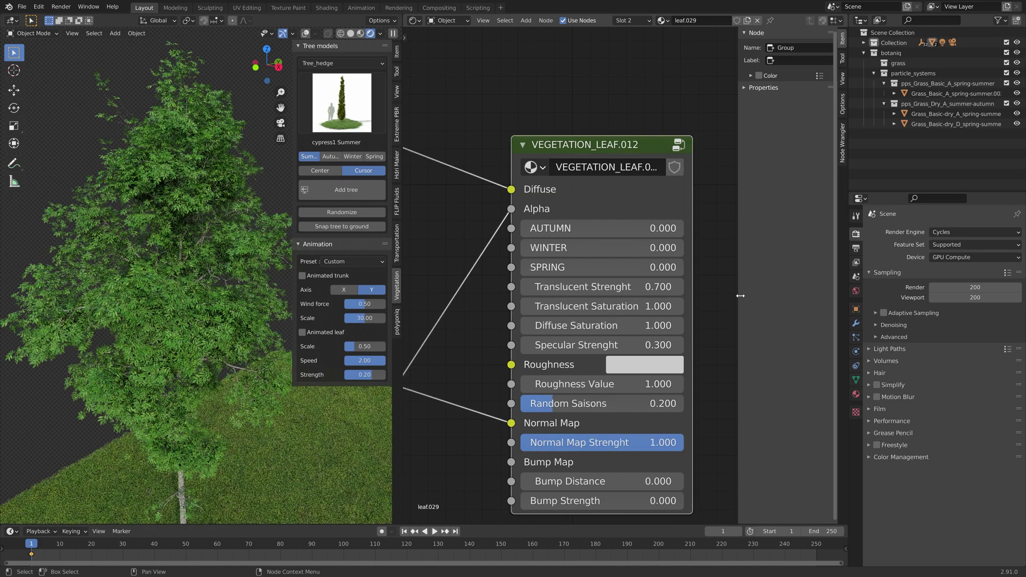
Try Diffuse Saturation at 0.000 on the leaf shader node and undo the change.
drag(608, 325, 695, 325)
drag(607, 326, 513, 325)
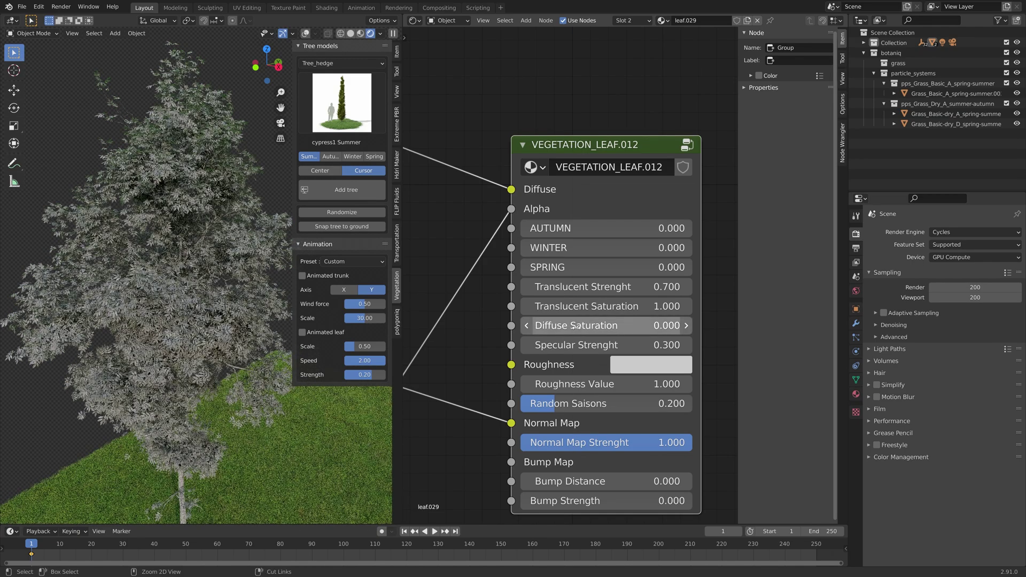
key(ctrl+z)
key(ctrl+z)
drag(636, 325, 684, 324)
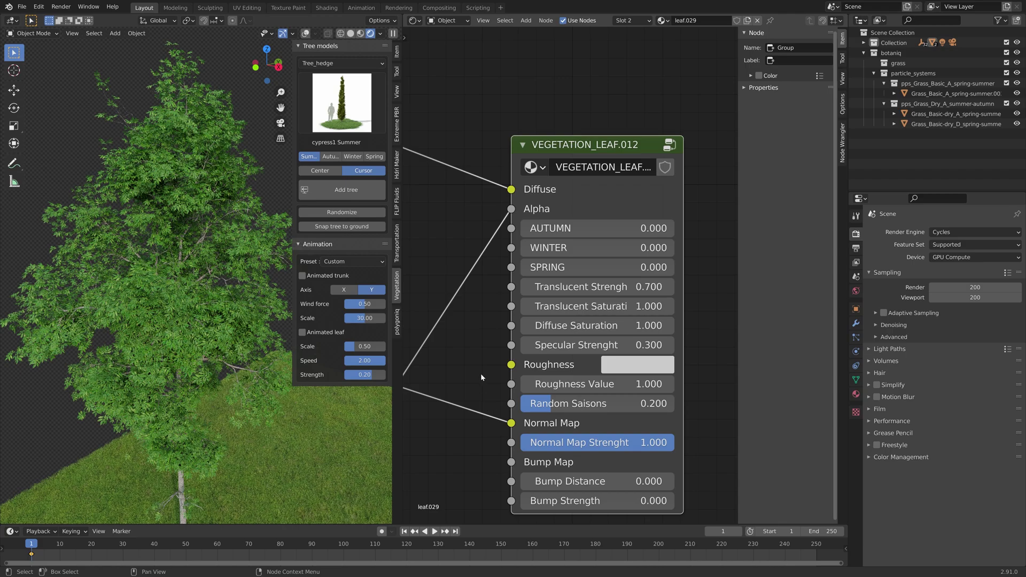
Set the tree models category to All and browse the full library of summer models.
click(342, 63)
click(321, 74)
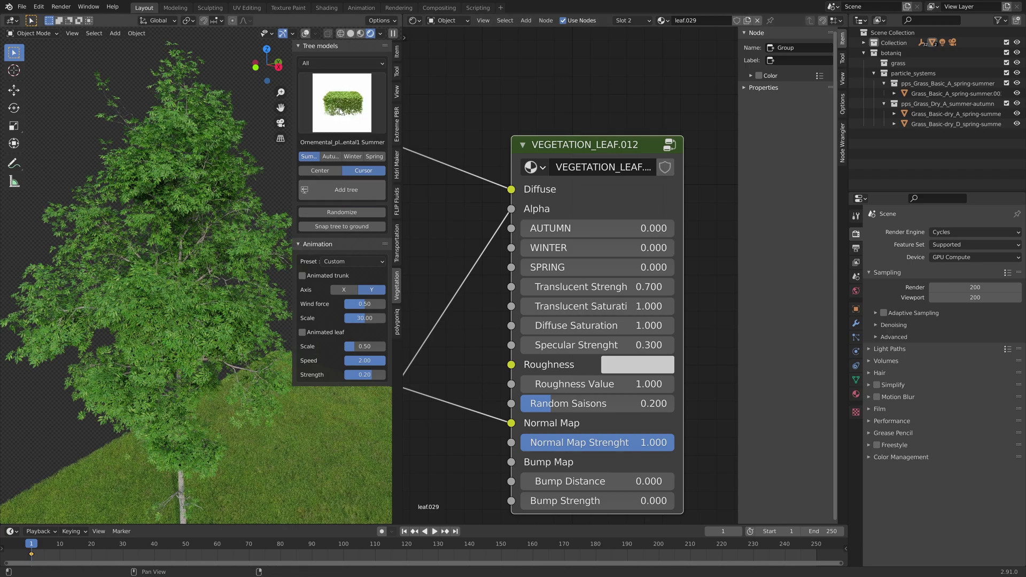
click(342, 102)
scroll(480, 347, down, 6)
scroll(480, 348, down, 3)
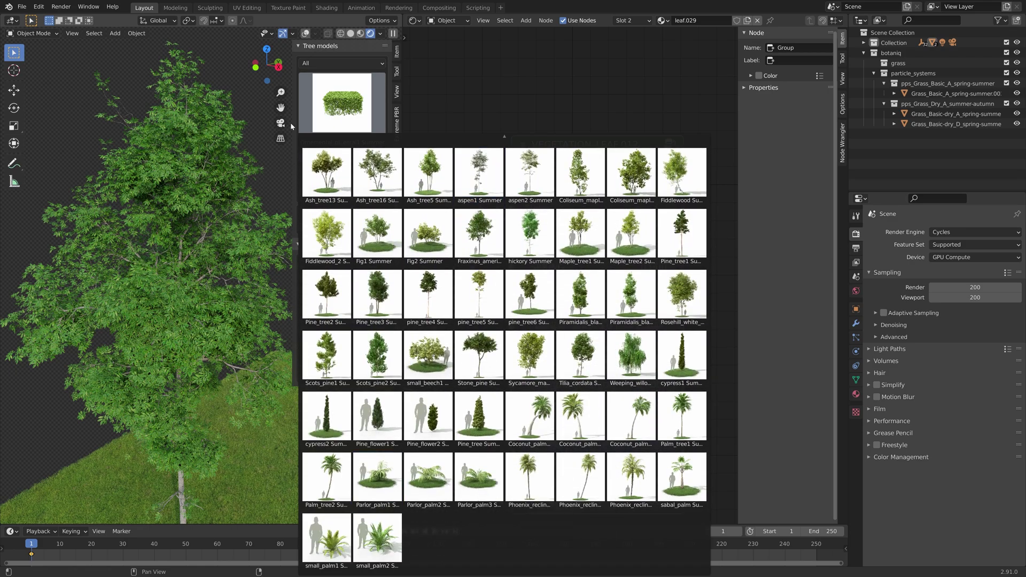
click(348, 86)
click(348, 82)
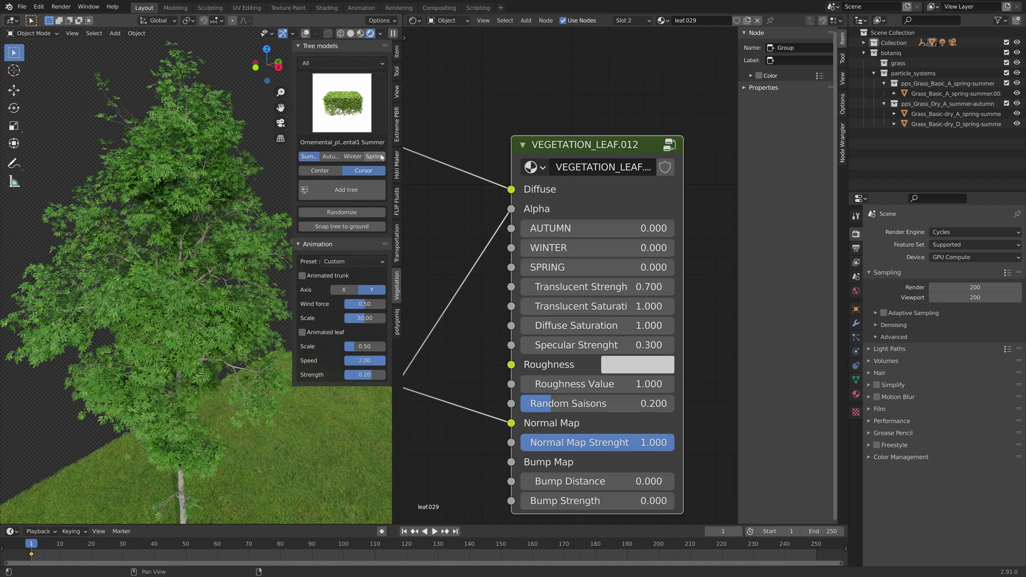